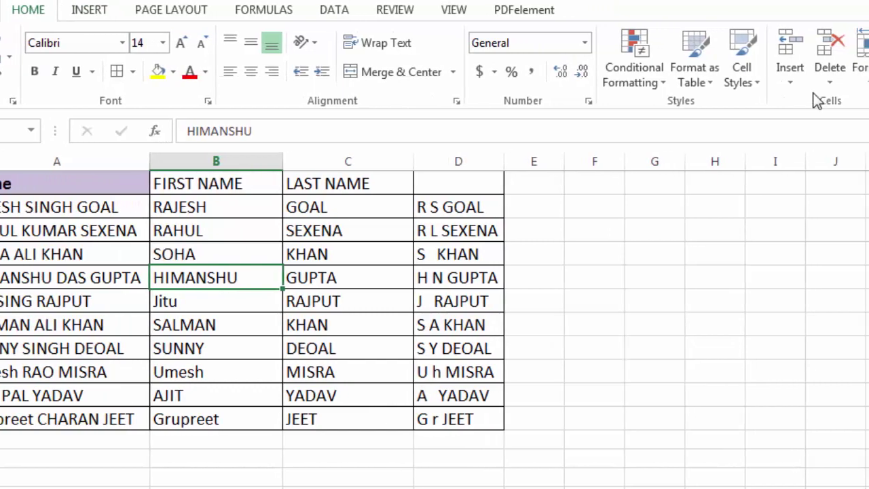
{"action": "left_click", "coordinate": [761, 83]}
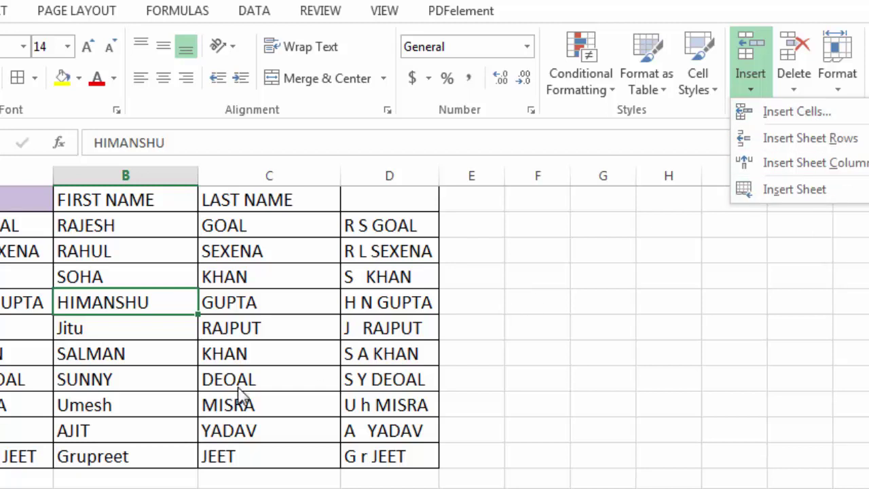
{"action": "left_click", "coordinate": [78, 367]}
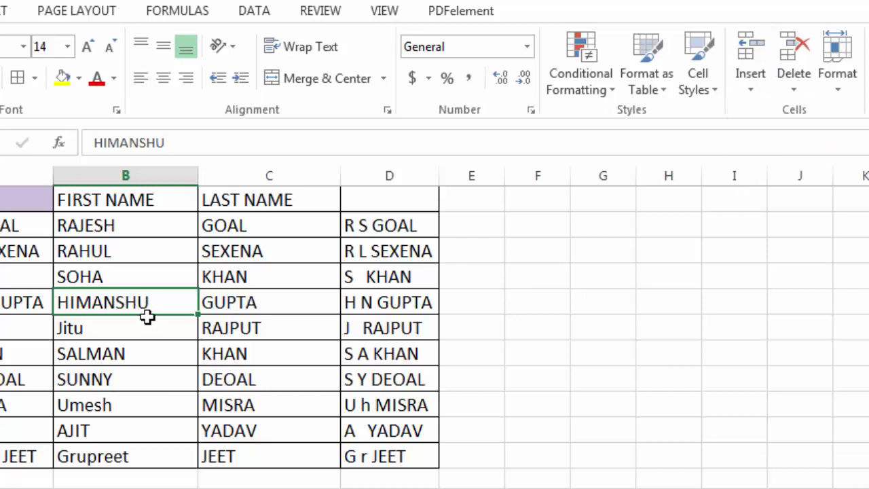
{"action": "left_click", "coordinate": [133, 330]}
Insert a blank cell at the fourth first name in column B with Shift cells right, and undo the insertion.
{"action": "left_click", "coordinate": [128, 304]}
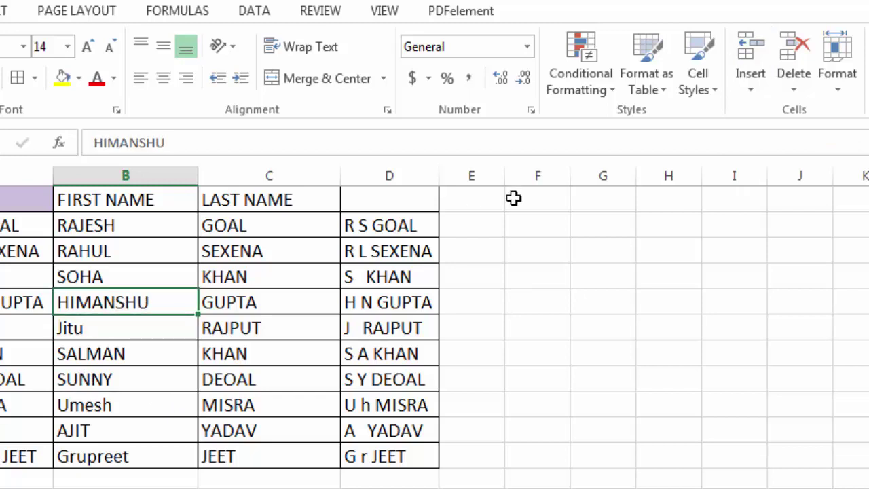
{"action": "left_click", "coordinate": [753, 91]}
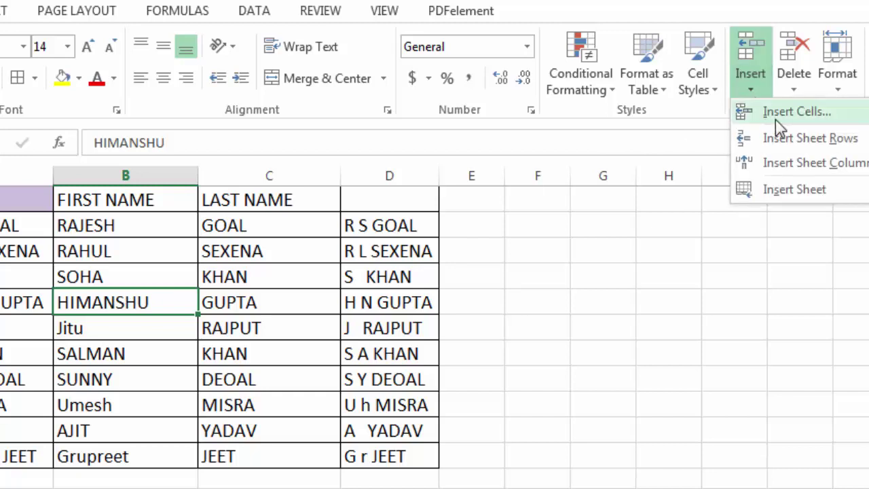
{"action": "left_click", "coordinate": [776, 117]}
{"action": "left_click_drag", "start_coordinate": [693, 140], "coordinate": [327, 221]}
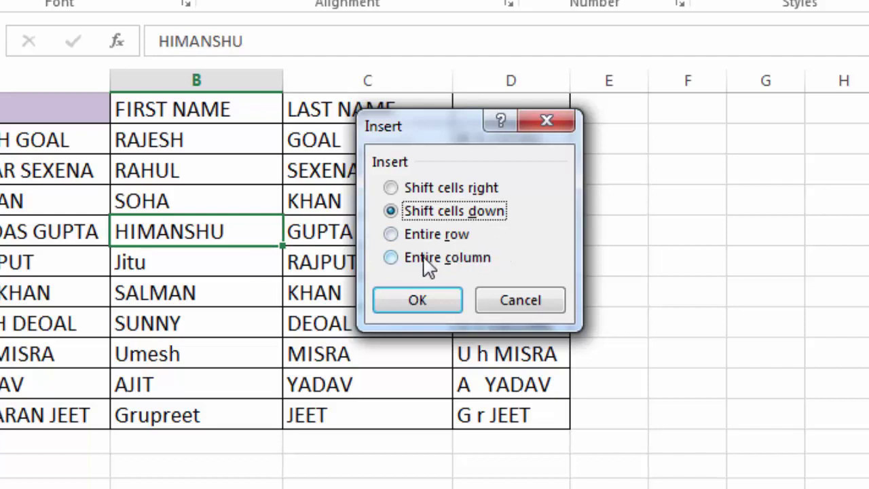
{"action": "left_click", "coordinate": [425, 190]}
{"action": "left_click", "coordinate": [425, 212]}
{"action": "left_click", "coordinate": [431, 191]}
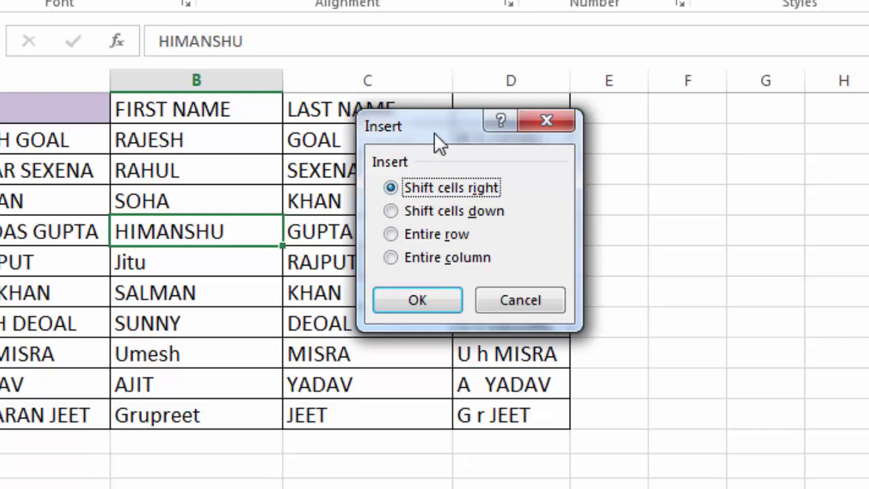
{"action": "left_click_drag", "start_coordinate": [434, 133], "coordinate": [416, 163]}
{"action": "left_click_drag", "start_coordinate": [393, 195], "coordinate": [297, 269]}
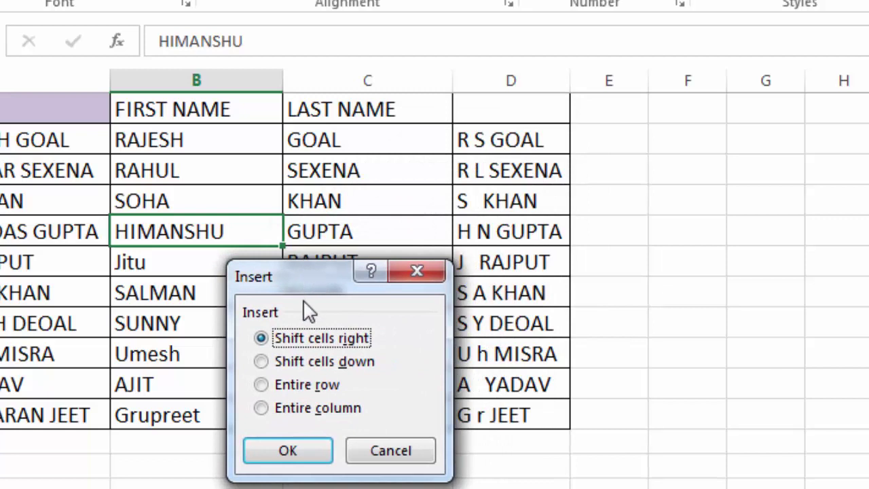
{"action": "left_click", "coordinate": [297, 449]}
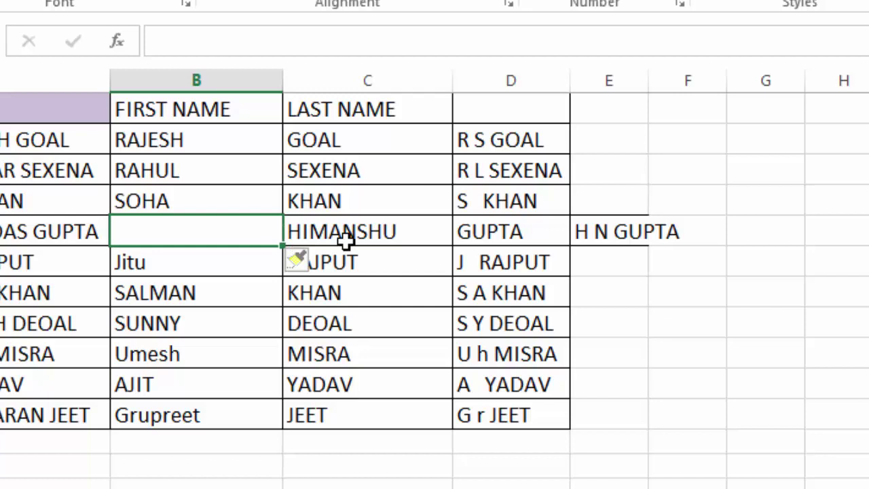
{"action": "key", "text": "ctrl+z"}
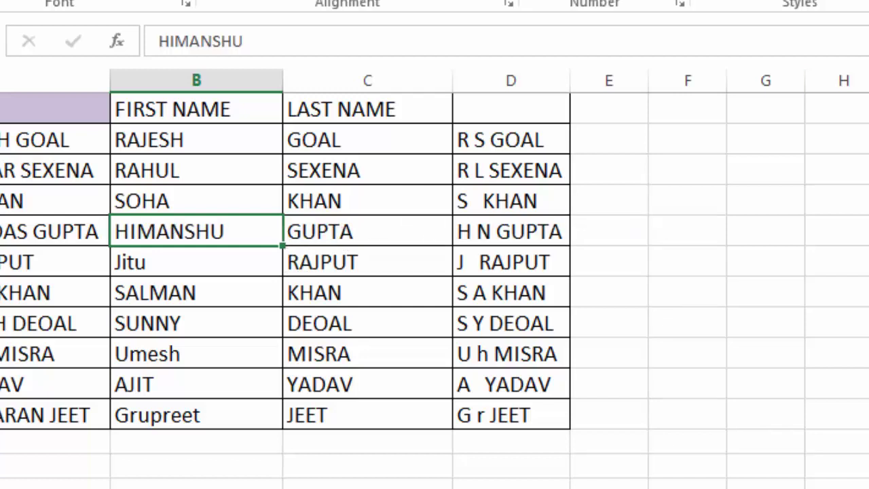
Insert a blank cell at the fourth first name in column B with Shift cells down, and undo the insertion.
{"action": "key", "text": "ctrl+shift+plus"}
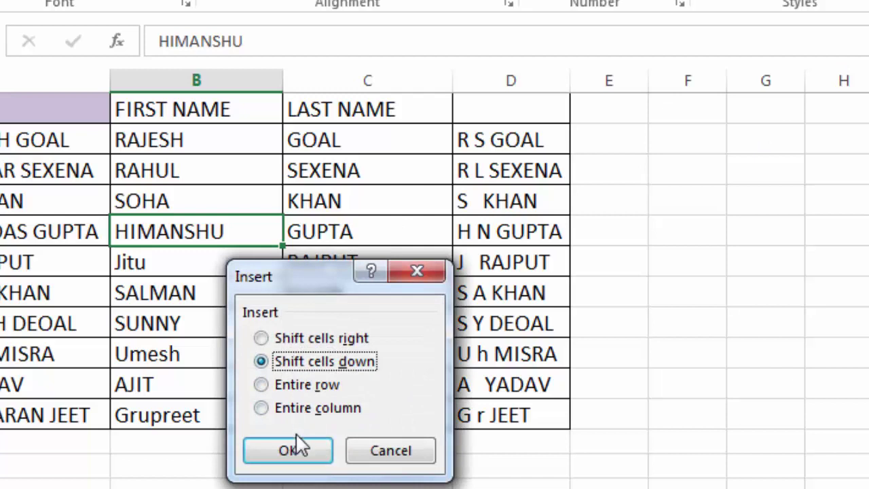
{"action": "left_click", "coordinate": [288, 451]}
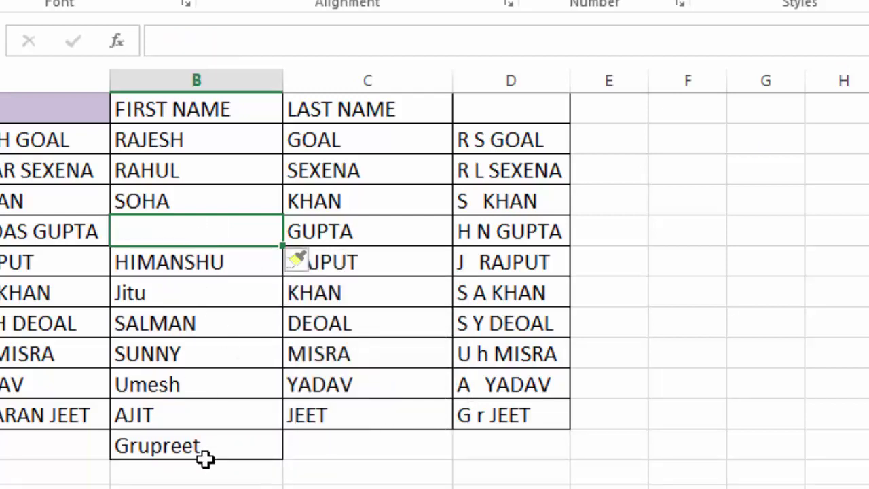
{"action": "key", "text": "ctrl+z"}
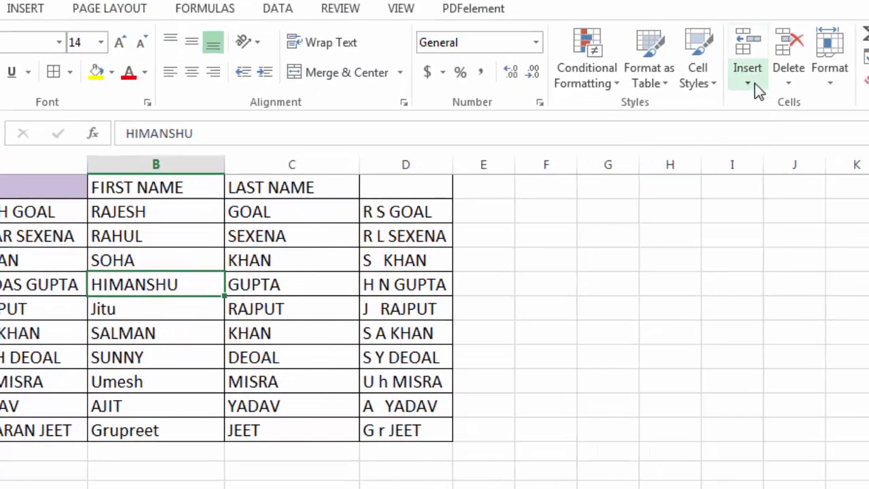
{"action": "left_click", "coordinate": [749, 83]}
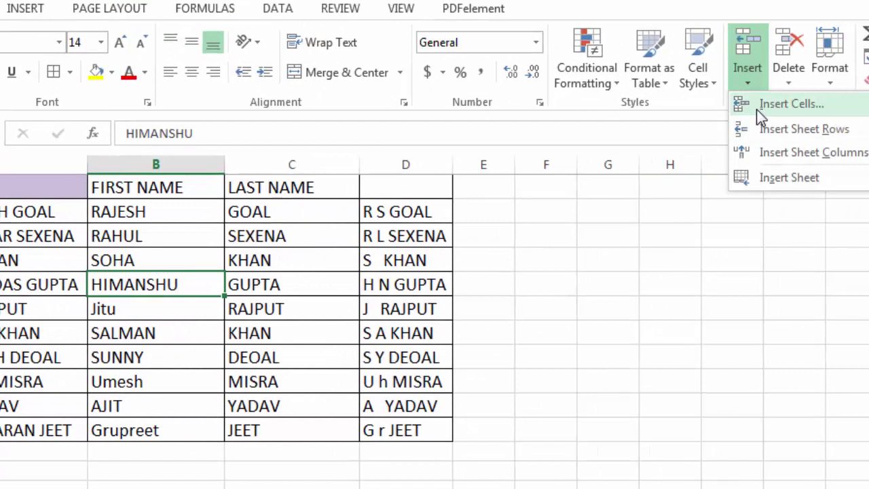
{"action": "left_click", "coordinate": [797, 105]}
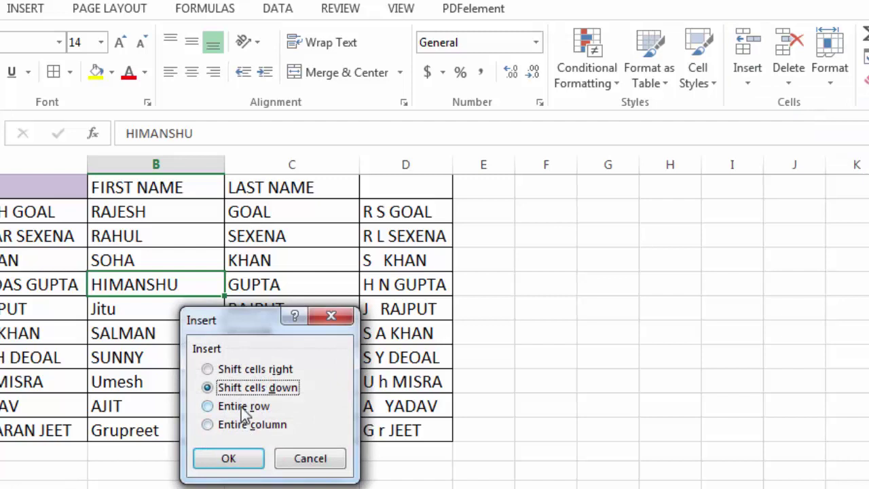
{"action": "left_click", "coordinate": [316, 460]}
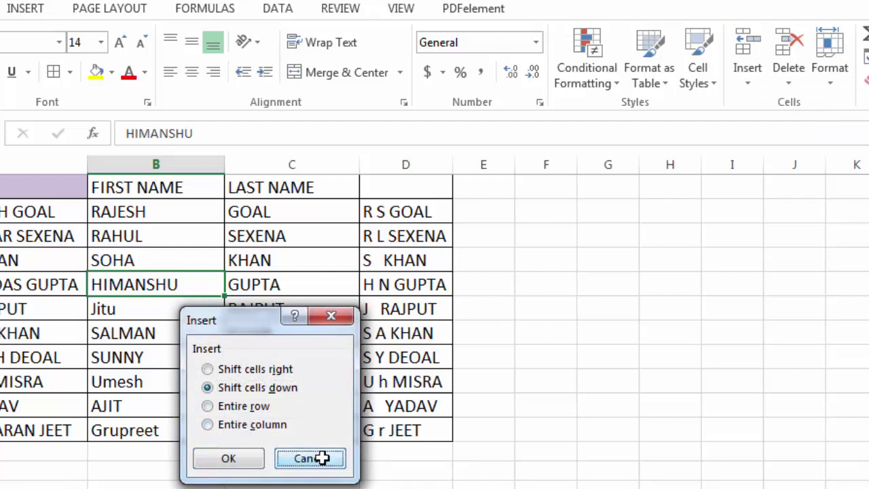
Insert a blank sheet row above the fourth name record.
{"action": "left_click", "coordinate": [760, 78]}
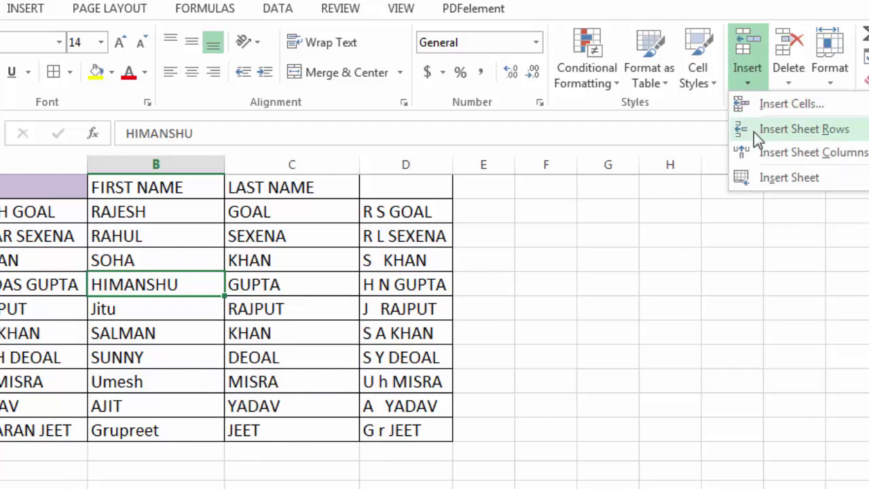
{"action": "left_click", "coordinate": [797, 133]}
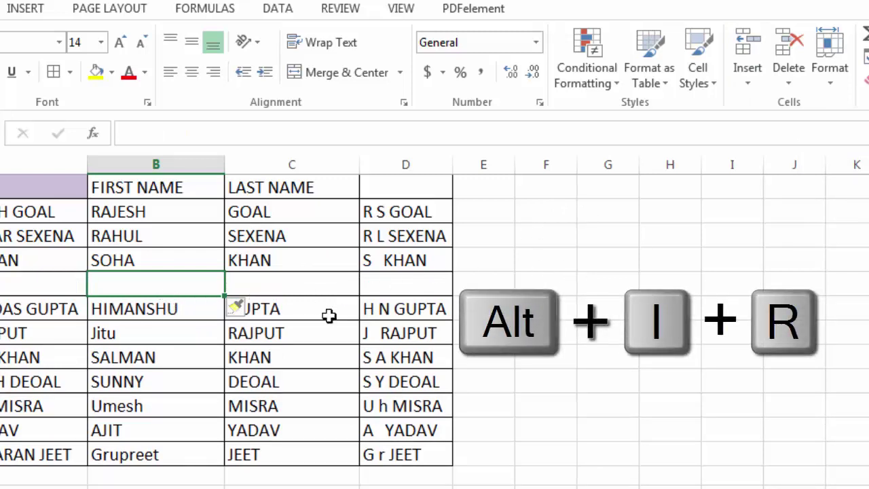
Insert a blank sheet column before the FIRST NAME column.
{"action": "left_click", "coordinate": [166, 307]}
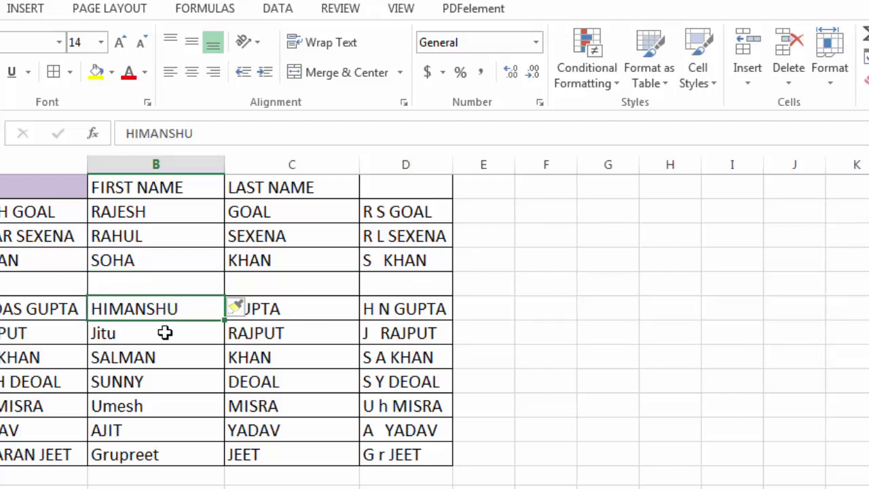
{"action": "left_click", "coordinate": [167, 332]}
{"action": "left_click", "coordinate": [166, 309]}
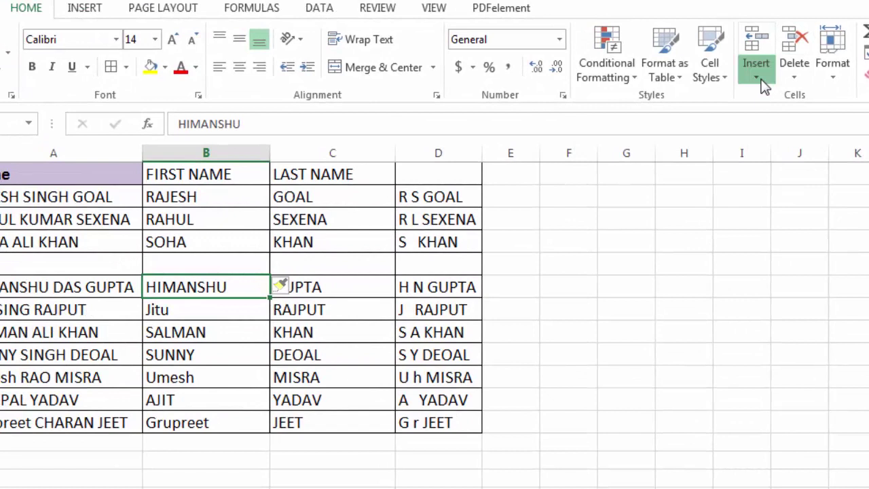
{"action": "left_click", "coordinate": [754, 84]}
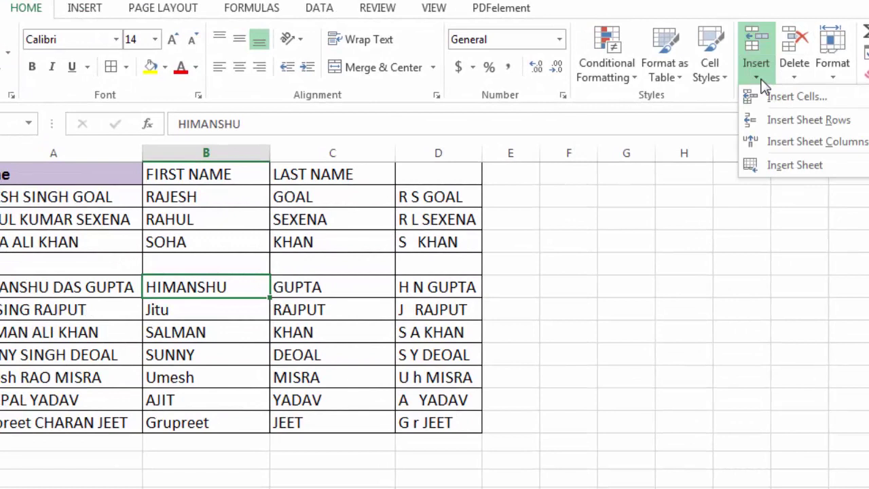
{"action": "left_click", "coordinate": [788, 143]}
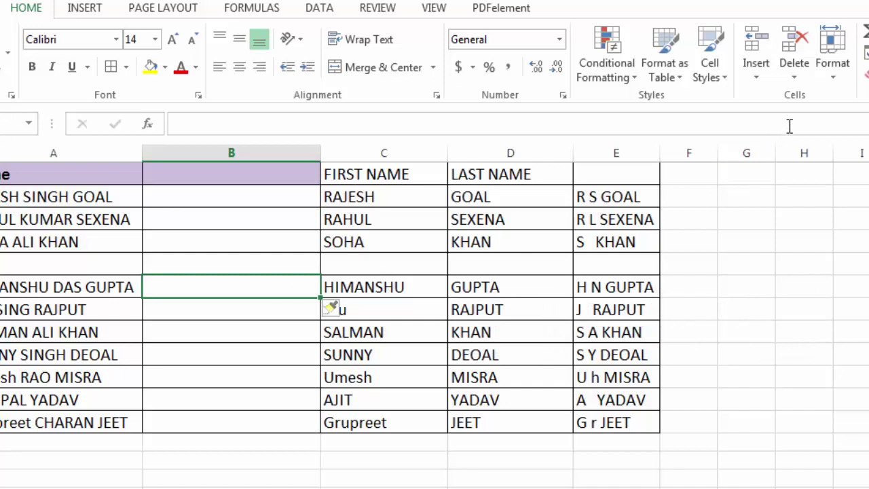
{"action": "left_click", "coordinate": [180, 304]}
{"action": "key", "text": "Up"}
{"action": "key", "text": "Up"}
{"action": "key", "text": "Down"}
{"action": "left_click", "coordinate": [205, 322]}
{"action": "left_click", "coordinate": [215, 294]}
{"action": "left_click", "coordinate": [220, 262]}
{"action": "left_click", "coordinate": [229, 234]}
{"action": "left_click", "coordinate": [233, 256]}
{"action": "left_click", "coordinate": [233, 293]}
Delete the blank sheet column before the FIRST NAME column.
{"action": "left_click", "coordinate": [233, 311]}
{"action": "left_click", "coordinate": [799, 77]}
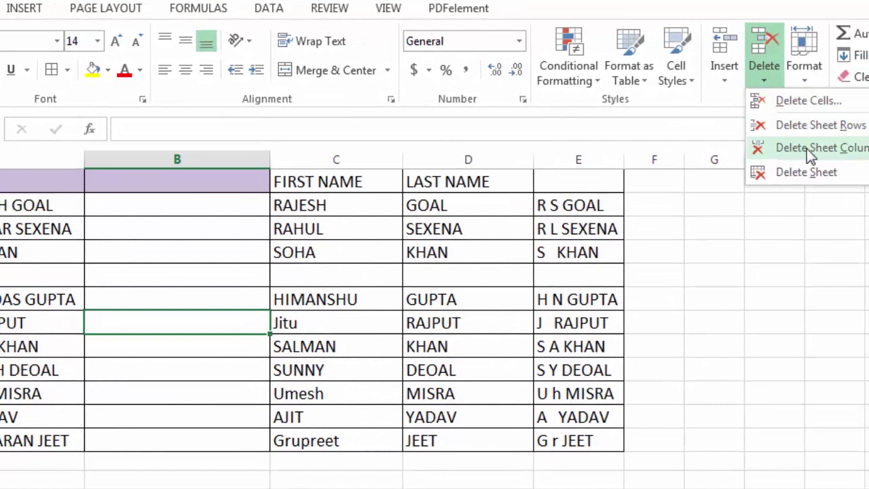
{"action": "left_click", "coordinate": [825, 151]}
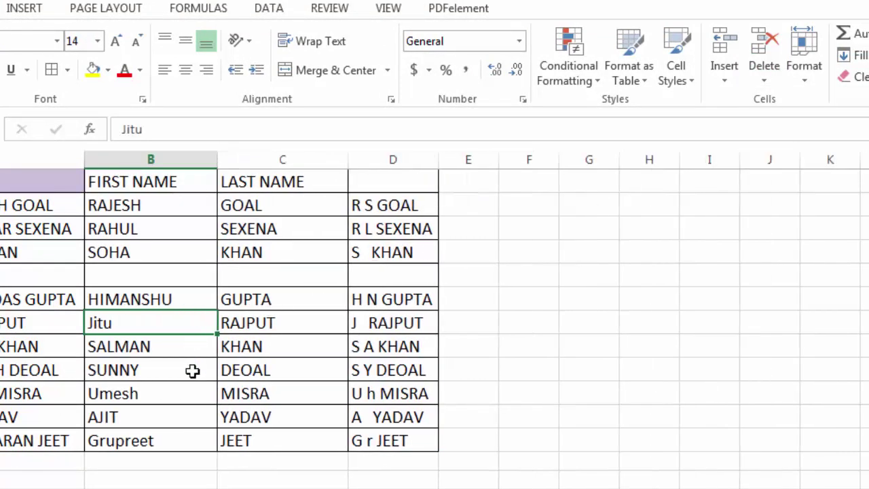
Delete the blank sheet row between the third and fourth name records.
{"action": "left_click", "coordinate": [193, 350]}
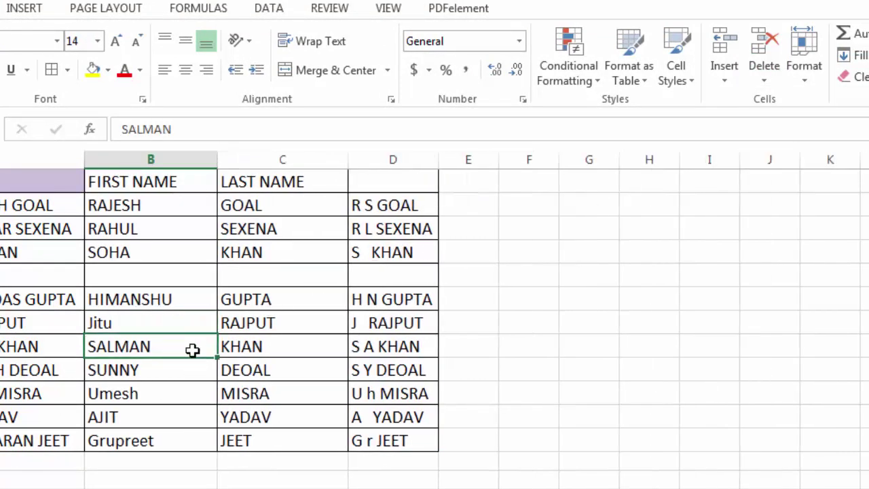
{"action": "left_click", "coordinate": [153, 278]}
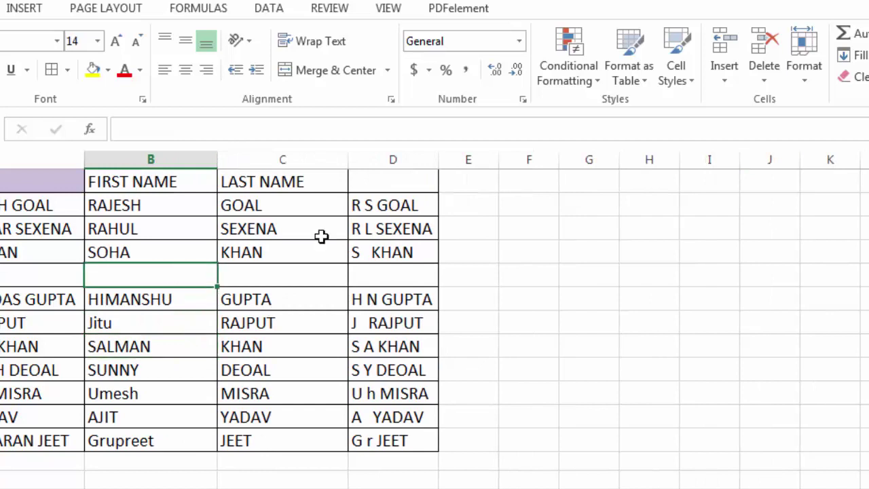
{"action": "left_click", "coordinate": [771, 77]}
{"action": "left_click", "coordinate": [772, 120]}
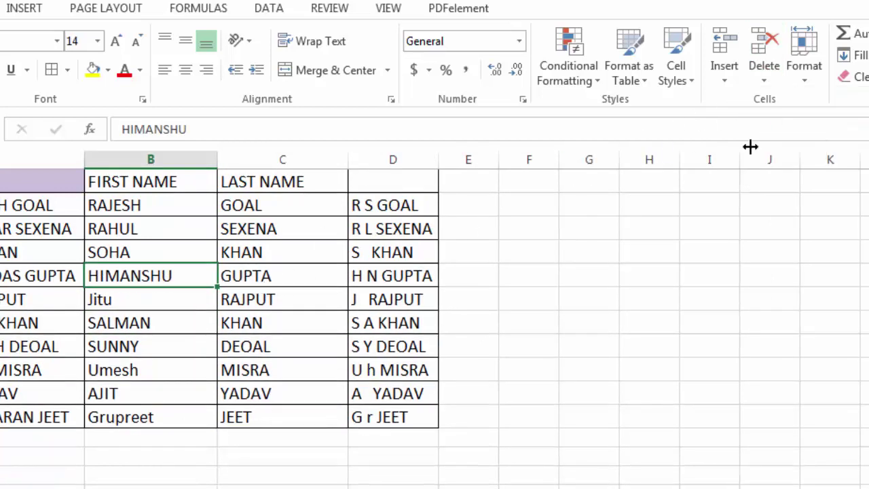
Delete the fourth first-name cell in column B with Shift cells up, and undo the deletion.
{"action": "left_click", "coordinate": [733, 83]}
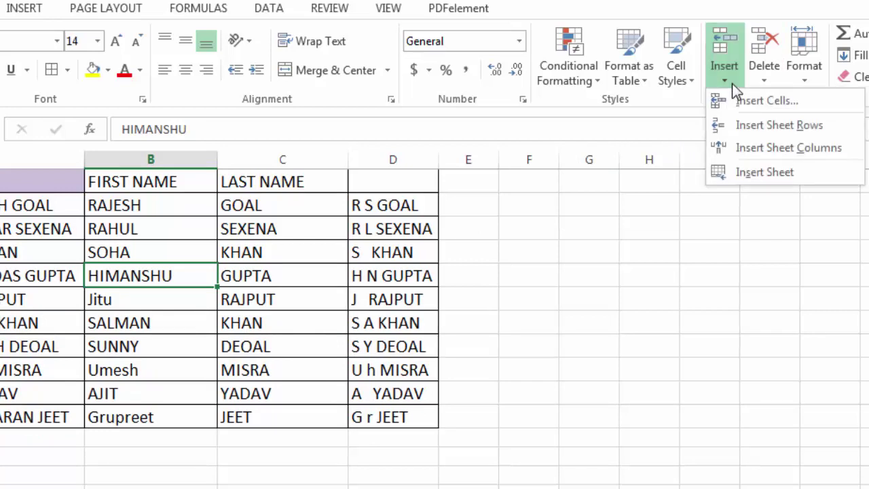
{"action": "left_click", "coordinate": [762, 82]}
{"action": "left_click", "coordinate": [772, 101]}
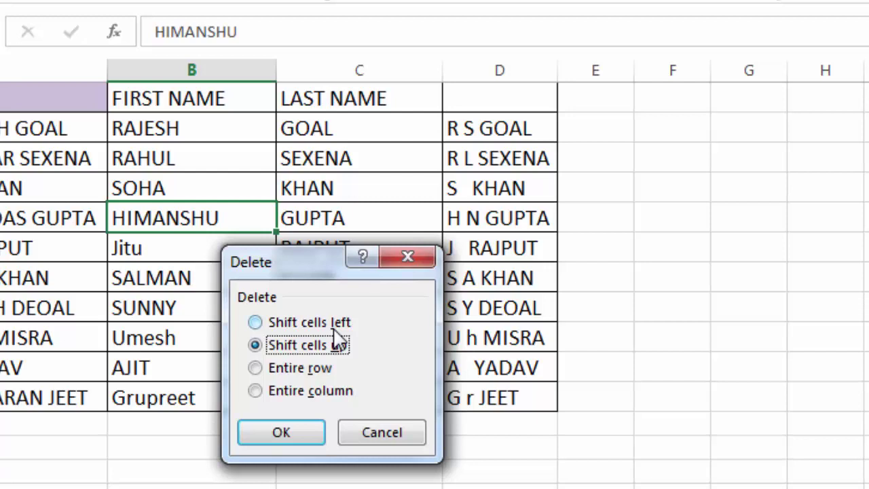
{"action": "left_click", "coordinate": [255, 327]}
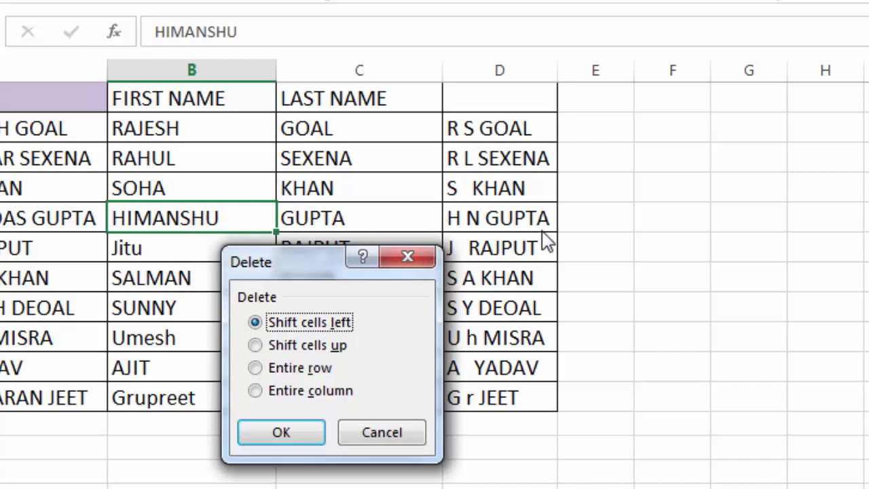
{"action": "left_click", "coordinate": [257, 347]}
{"action": "left_click_drag", "start_coordinate": [303, 261], "coordinate": [369, 219]}
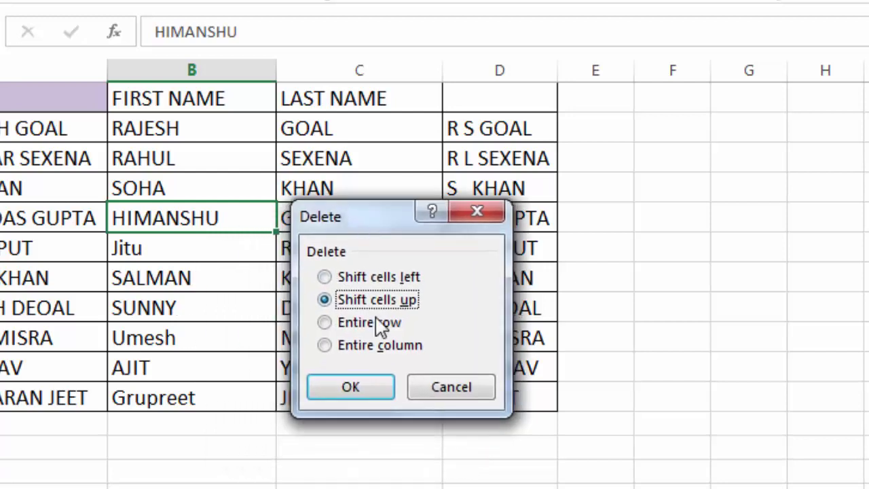
{"action": "left_click", "coordinate": [330, 390]}
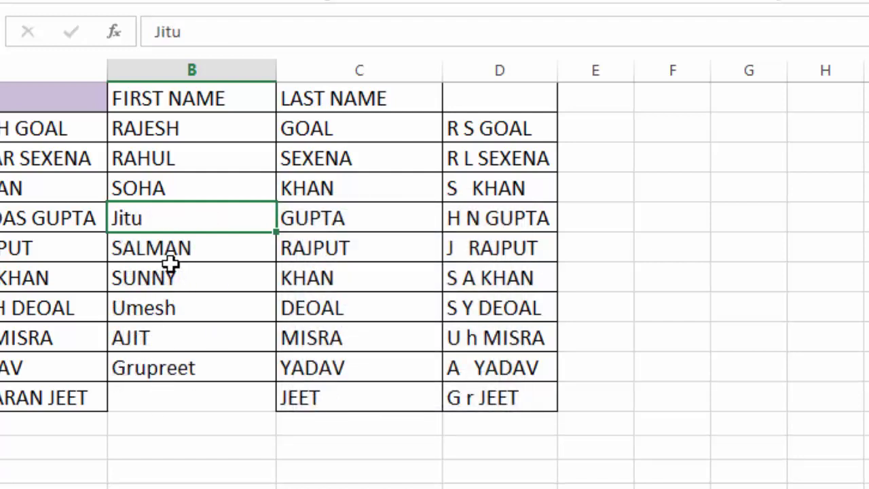
{"action": "key", "text": "ctrl+z"}
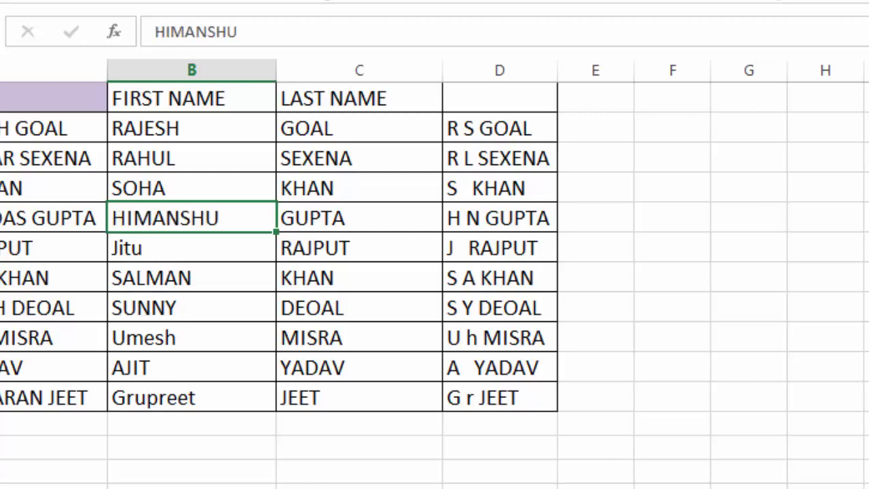
Try to delete the current worksheet, and cancel the deletion.
{"action": "left_click", "coordinate": [859, 27]}
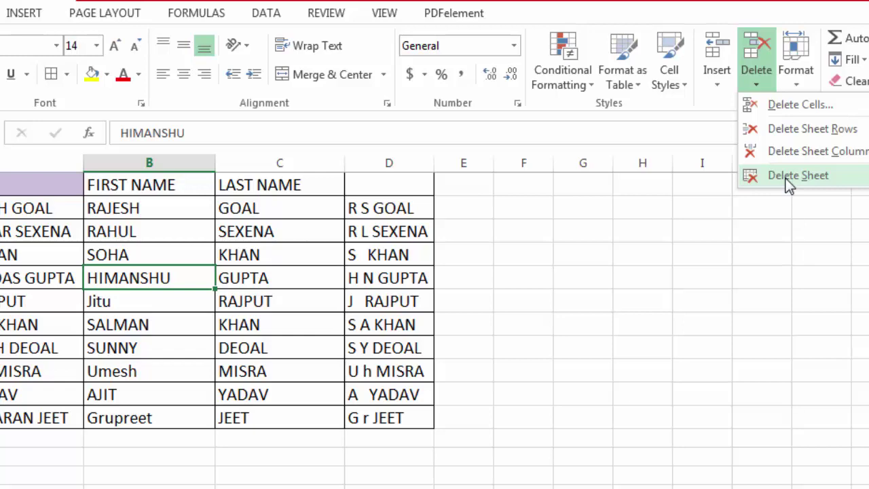
{"action": "left_click", "coordinate": [786, 181]}
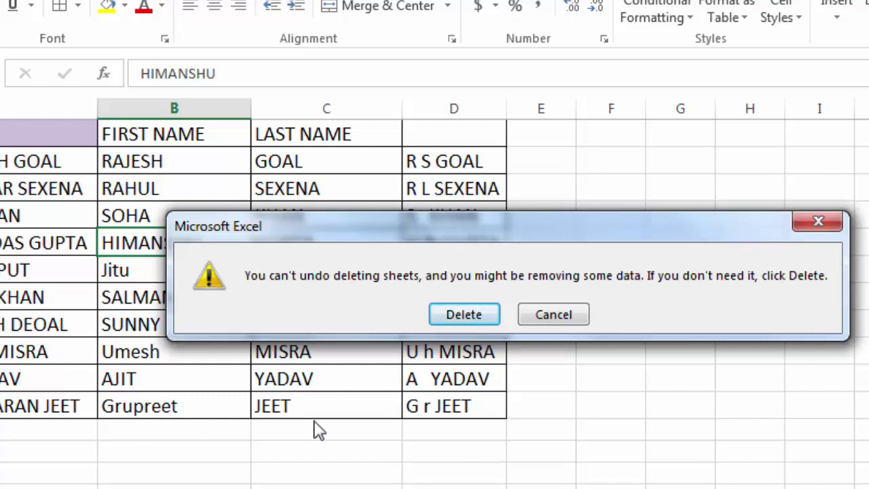
{"action": "left_click", "coordinate": [553, 314]}
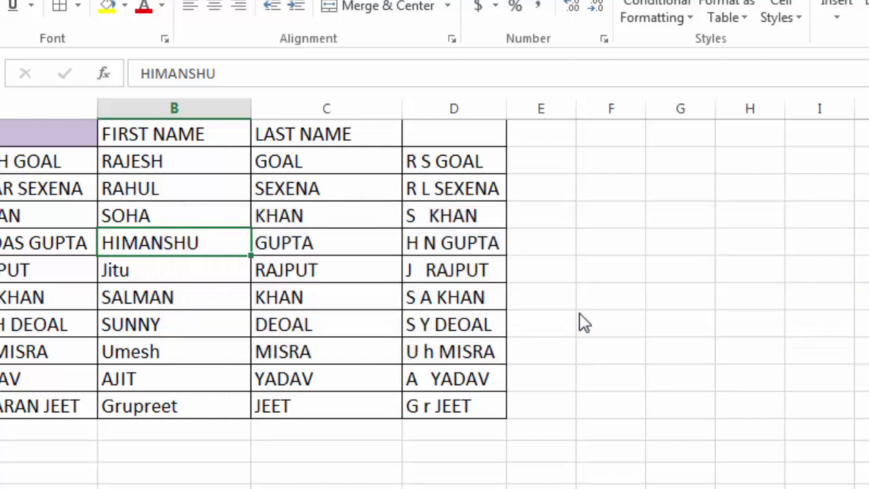
Apply AutoFit Row Height to row 7 of the name table.
{"action": "left_click", "coordinate": [351, 328]}
{"action": "left_click", "coordinate": [202, 291]}
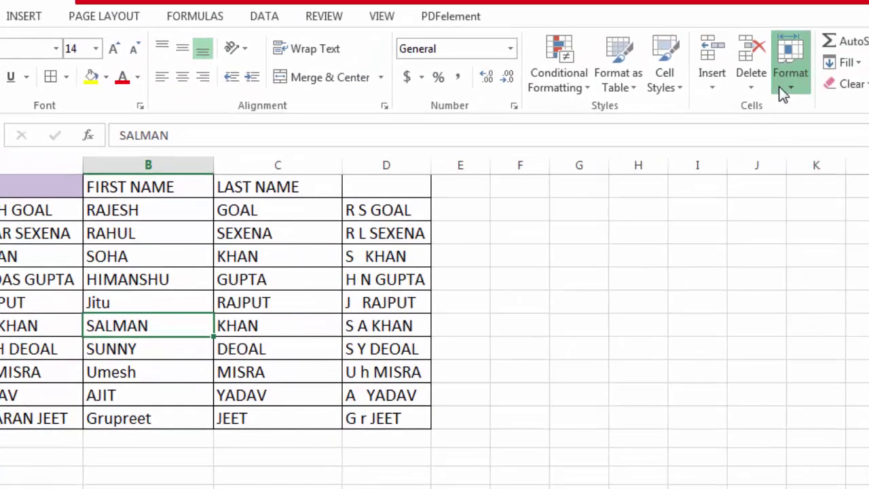
{"action": "left_click", "coordinate": [782, 87]}
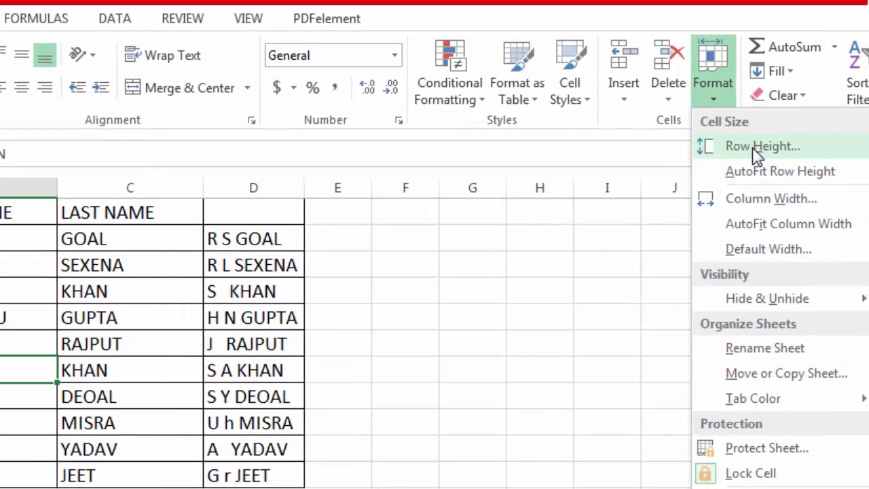
{"action": "left_click", "coordinate": [784, 178]}
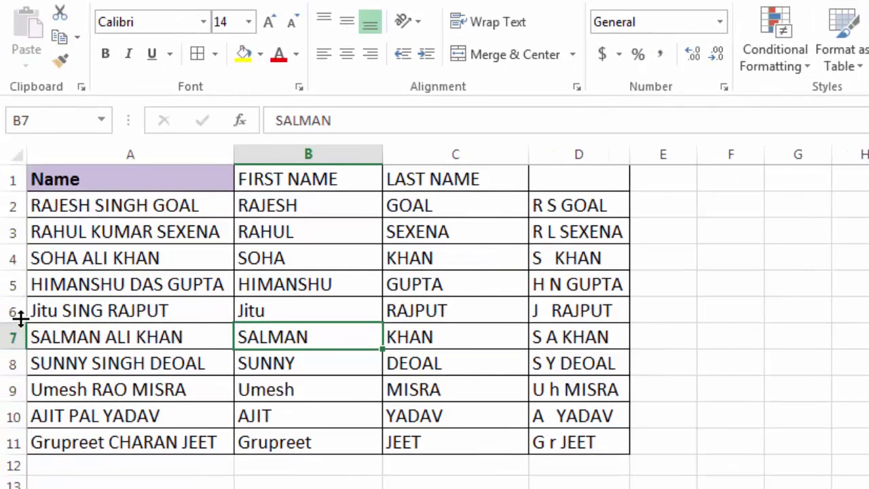
Enlarge row 6 of the name table by its border, and fit its height back to the contents.
{"action": "left_click_drag", "start_coordinate": [18, 322], "coordinate": [17, 346]}
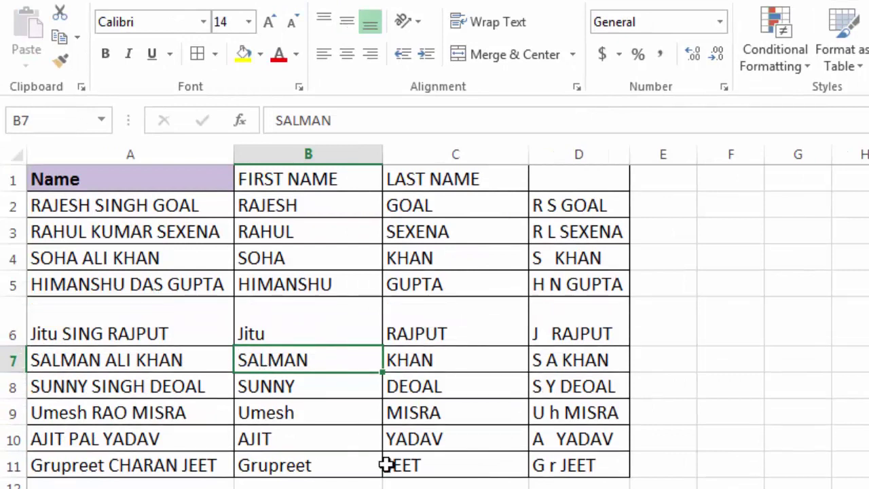
{"action": "left_click", "coordinate": [315, 328]}
{"action": "left_click", "coordinate": [145, 316]}
{"action": "left_click", "coordinate": [307, 324]}
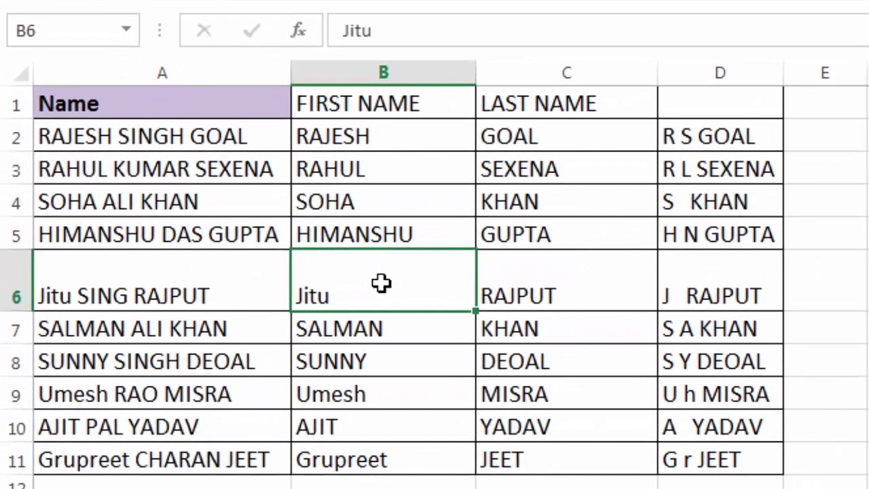
{"action": "double_click", "coordinate": [18, 309]}
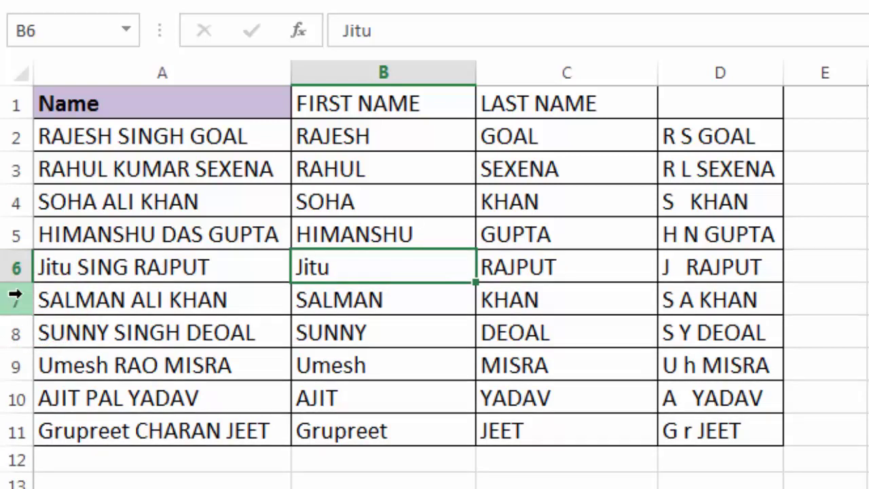
Make row 6 taller again and restore its height with the AutoFit Row Height command.
{"action": "left_click_drag", "start_coordinate": [23, 279], "coordinate": [17, 314]}
{"action": "left_click", "coordinate": [144, 286]}
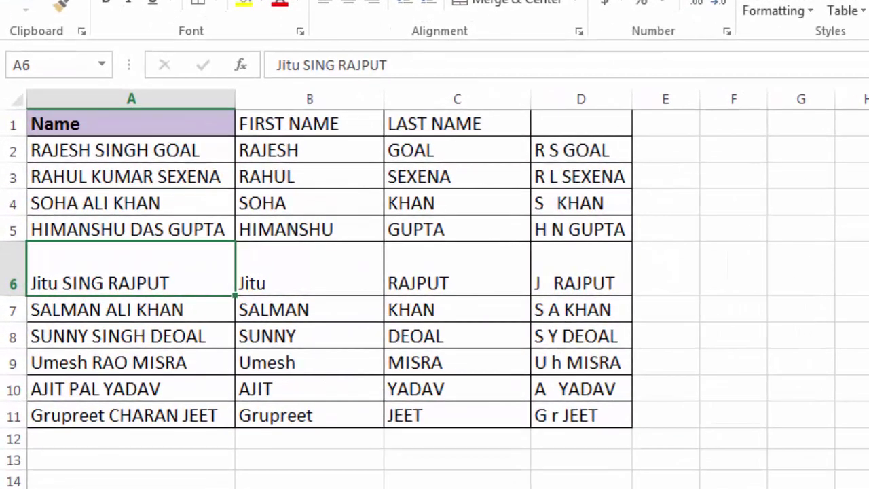
{"action": "left_click", "coordinate": [682, 91]}
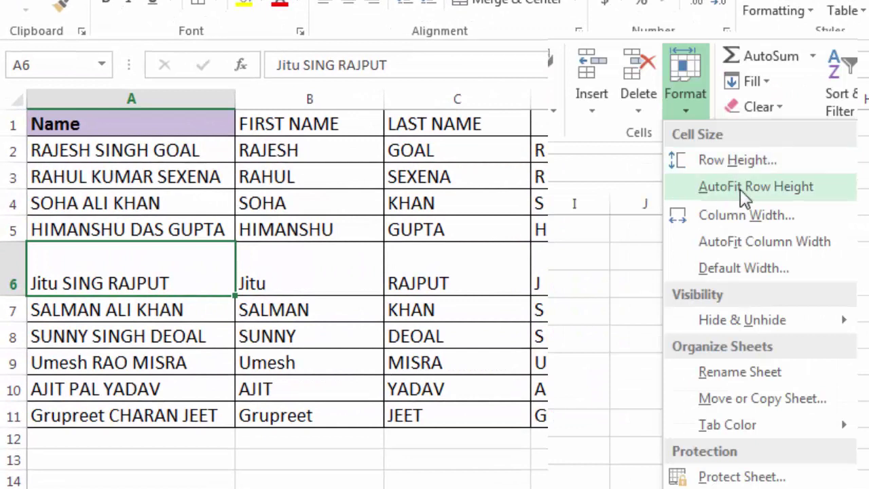
{"action": "left_click", "coordinate": [740, 189]}
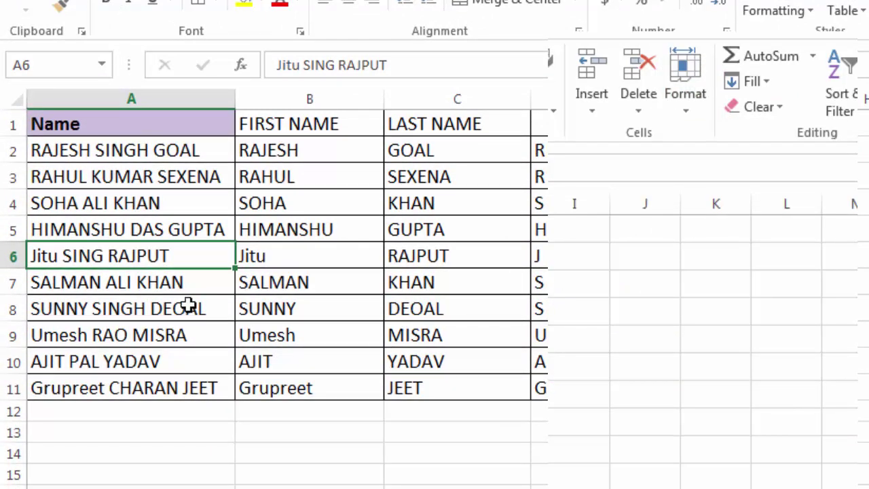
Check the exact height of row 6 in the Row Height dialog, and cancel the dialog.
{"action": "left_click", "coordinate": [693, 119]}
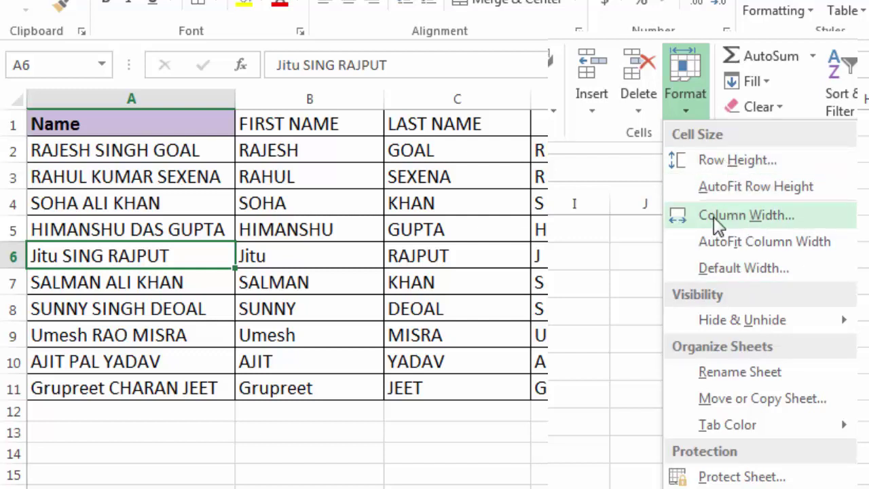
{"action": "left_click", "coordinate": [726, 178]}
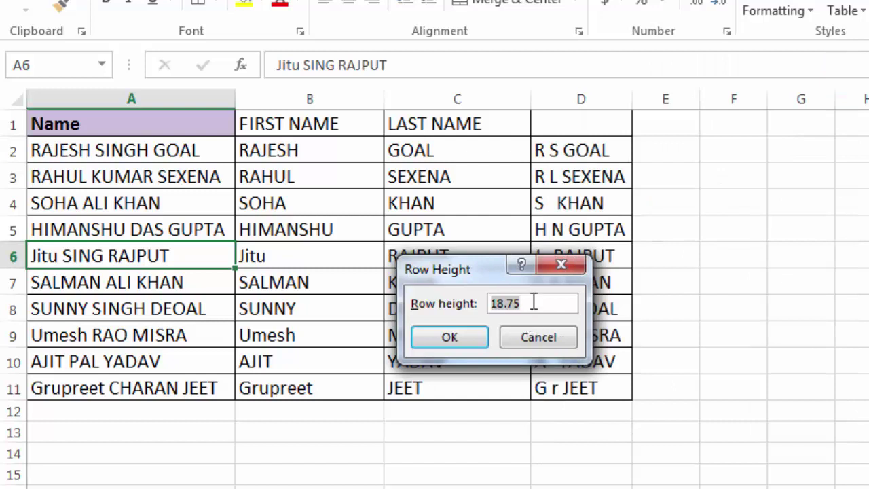
{"action": "left_click", "coordinate": [537, 340]}
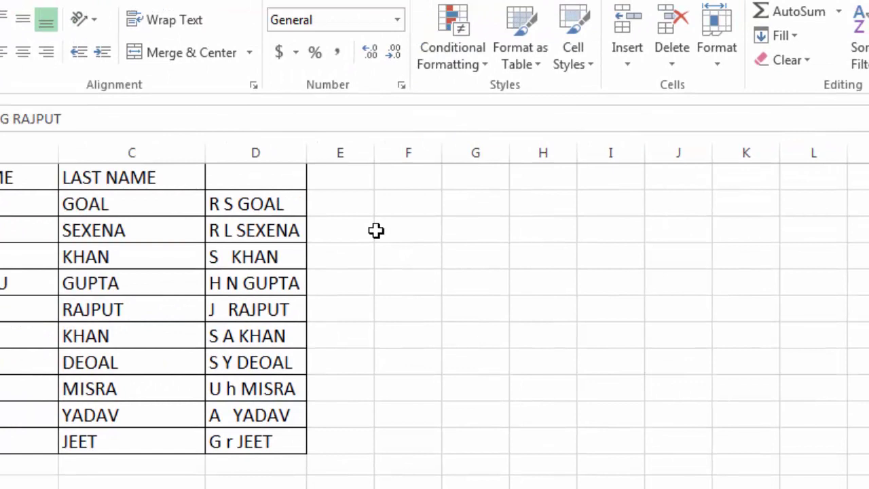
Apply all borders to the blank range F3:K7 beside the name table.
{"action": "left_click_drag", "start_coordinate": [518, 208], "coordinate": [848, 249]}
{"action": "left_click_drag", "start_coordinate": [706, 271], "coordinate": [714, 332]}
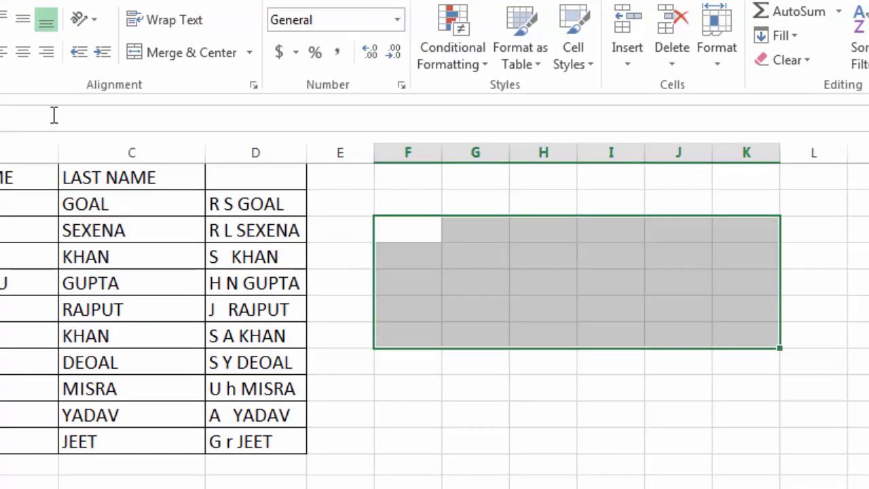
{"action": "key", "text": "alt+h"}
{"action": "key", "text": "b"}
{"action": "key", "text": "a"}
{"action": "left_click", "coordinate": [445, 310]}
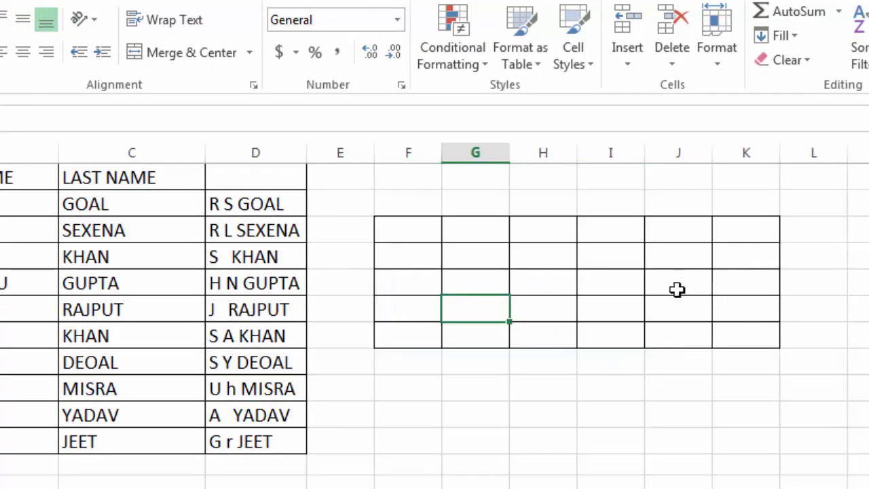
Set the width of columns F to K to 2.
{"action": "left_click_drag", "start_coordinate": [413, 229], "coordinate": [740, 241]}
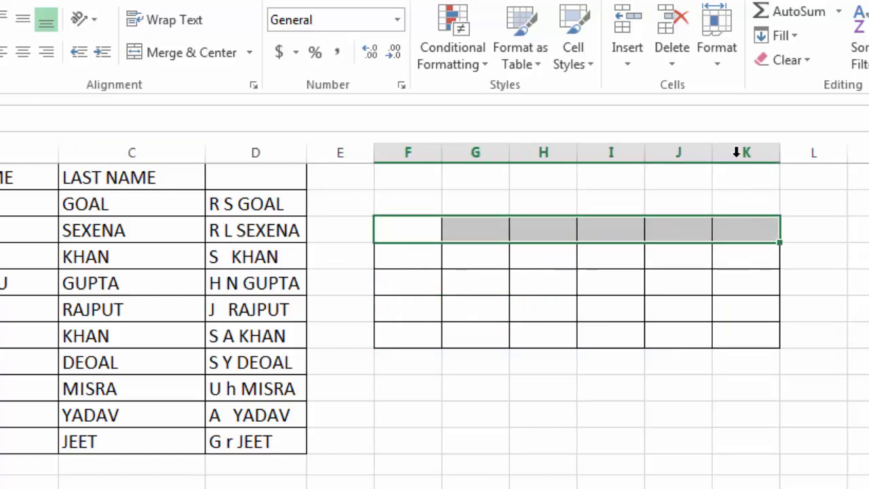
{"action": "left_click", "coordinate": [722, 72]}
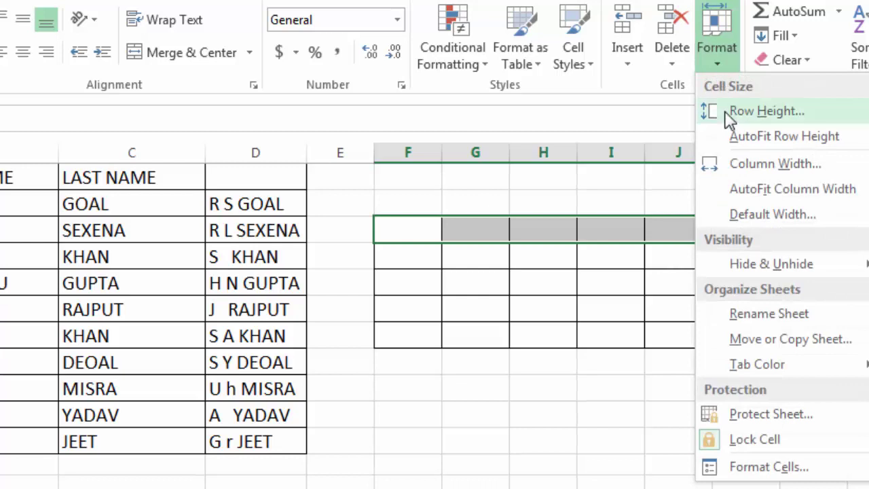
{"action": "left_click", "coordinate": [760, 169]}
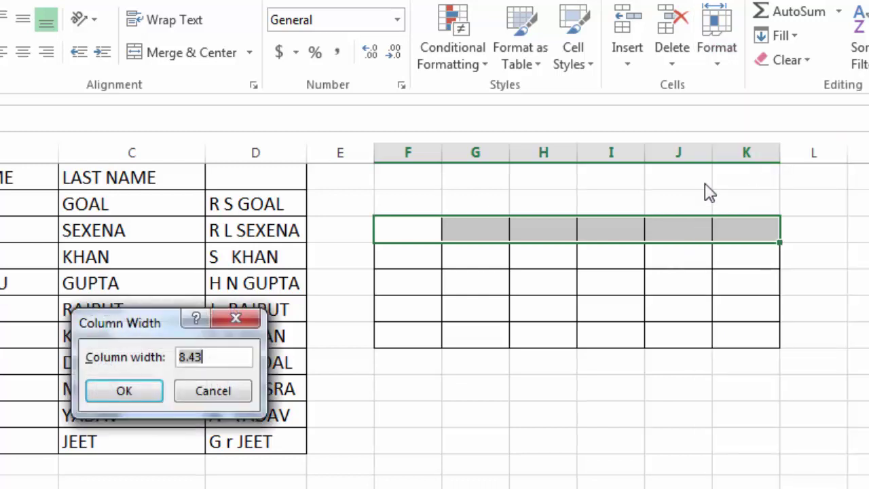
{"action": "left_click_drag", "start_coordinate": [163, 319], "coordinate": [555, 289]}
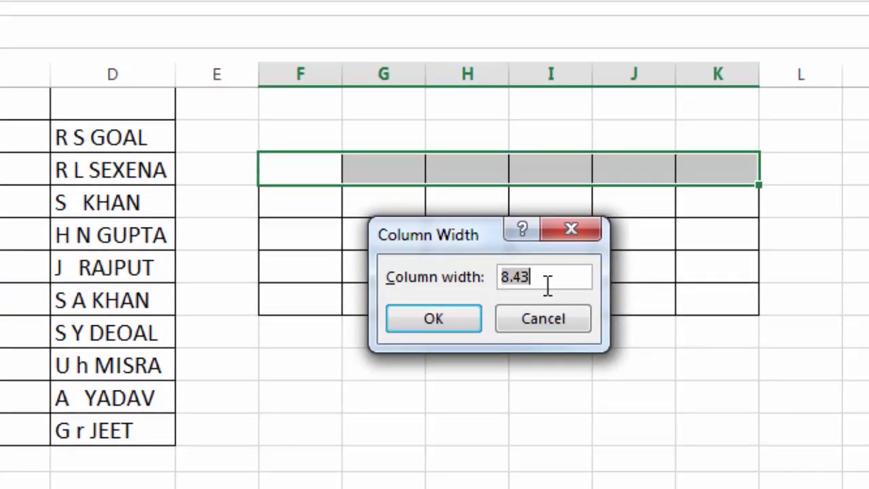
{"action": "type", "text": "2"}
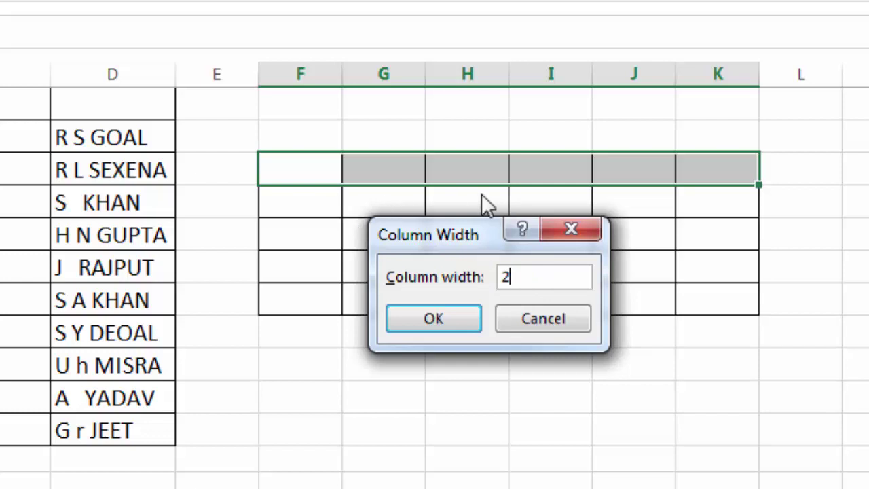
{"action": "left_click", "coordinate": [454, 315]}
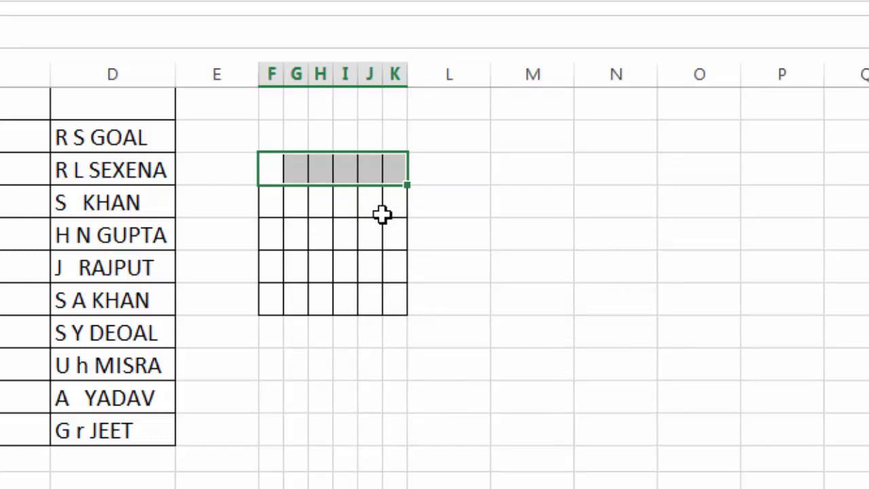
{"action": "left_click", "coordinate": [686, 0]}
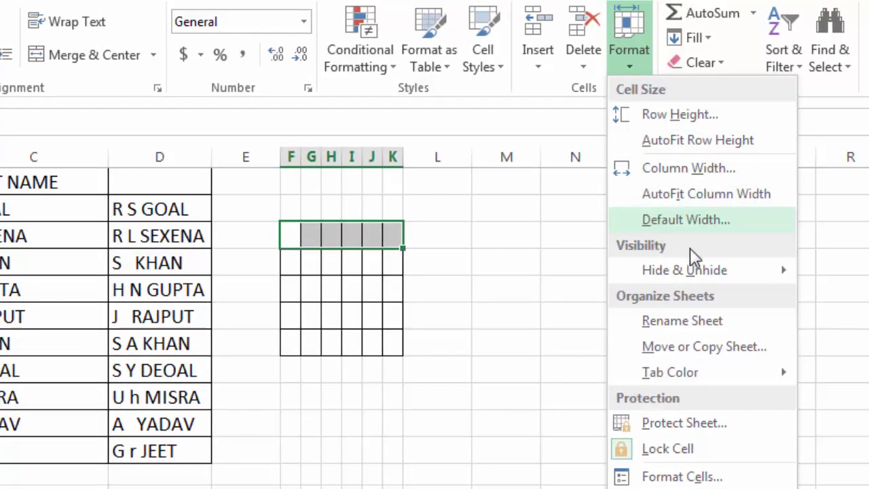
{"action": "left_click", "coordinate": [295, 243]}
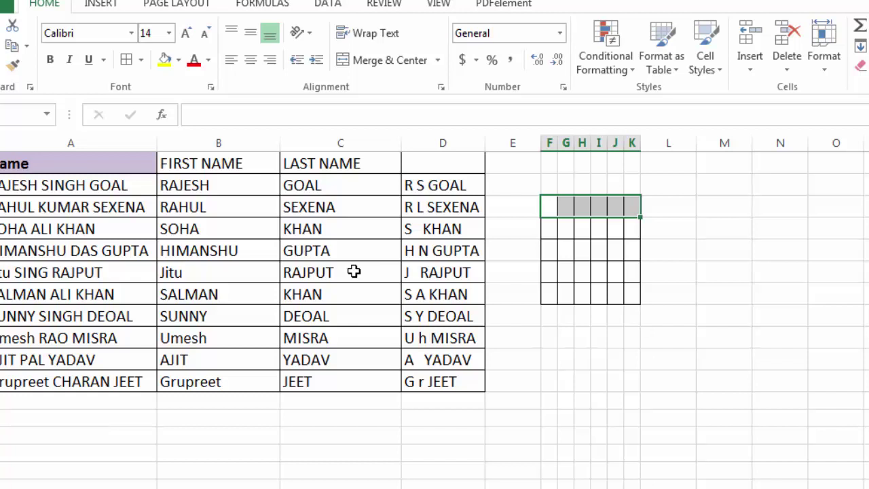
Hide row 5 of the name table with the Hide Rows command.
{"action": "left_click", "coordinate": [343, 255]}
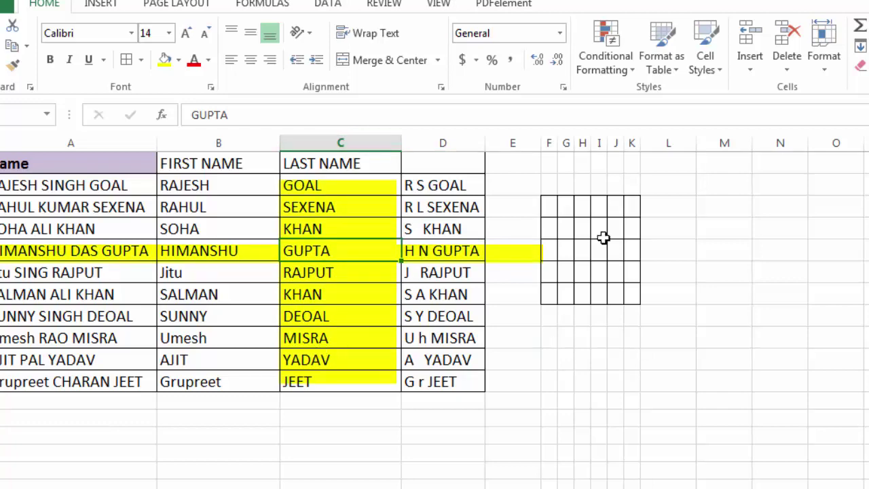
{"action": "left_click", "coordinate": [821, 73]}
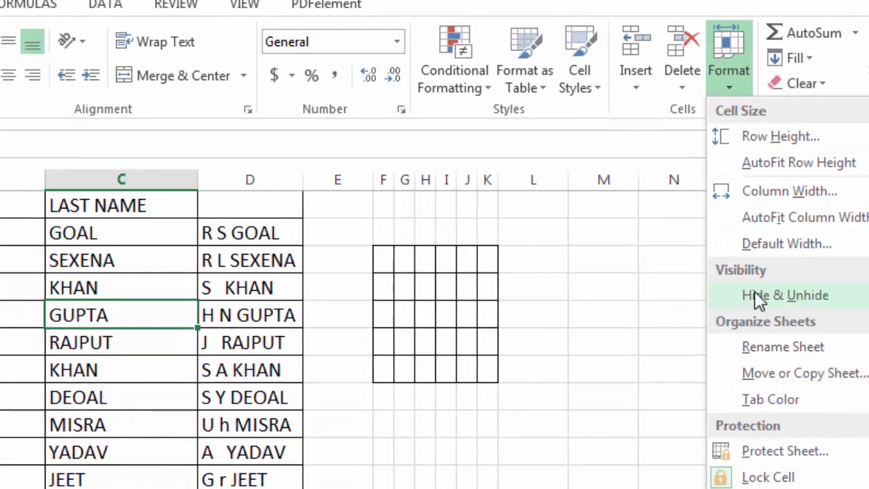
{"action": "mouse_move", "coordinate": [843, 231]}
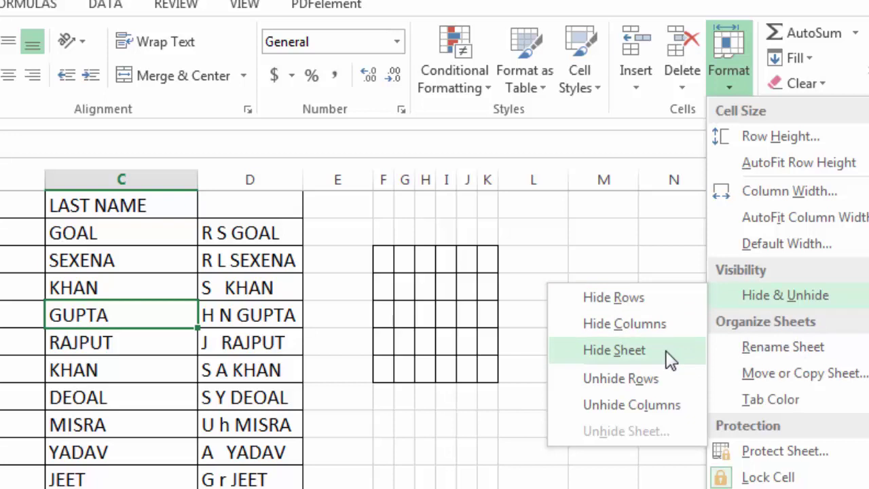
{"action": "left_click", "coordinate": [614, 299]}
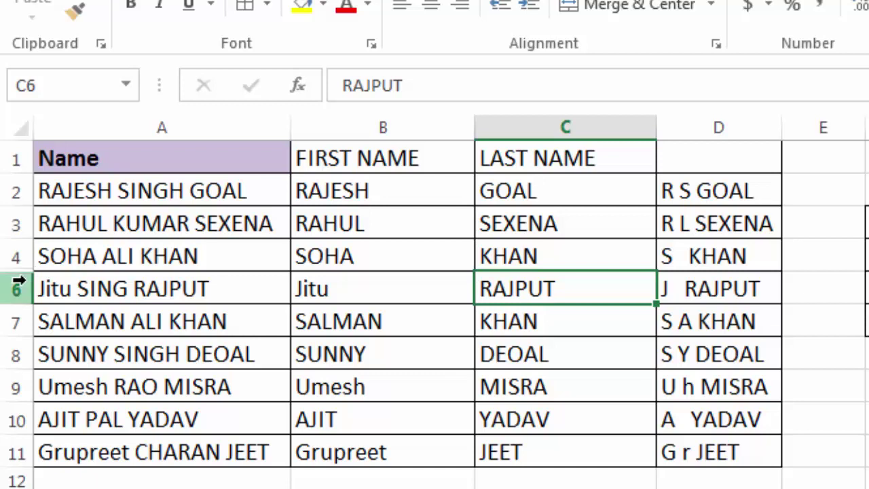
Unhide the hidden row between rows 4 and 6 with the Unhide Rows command.
{"action": "left_click_drag", "start_coordinate": [14, 253], "coordinate": [16, 292]}
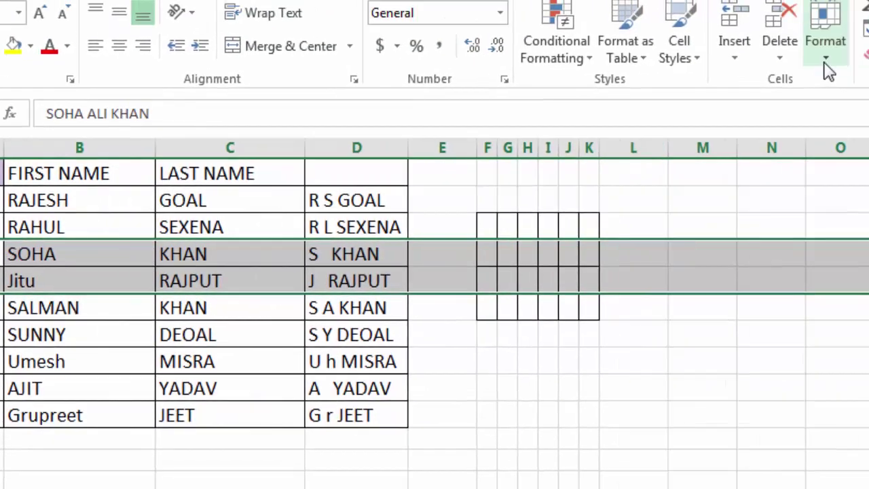
{"action": "left_click", "coordinate": [828, 68]}
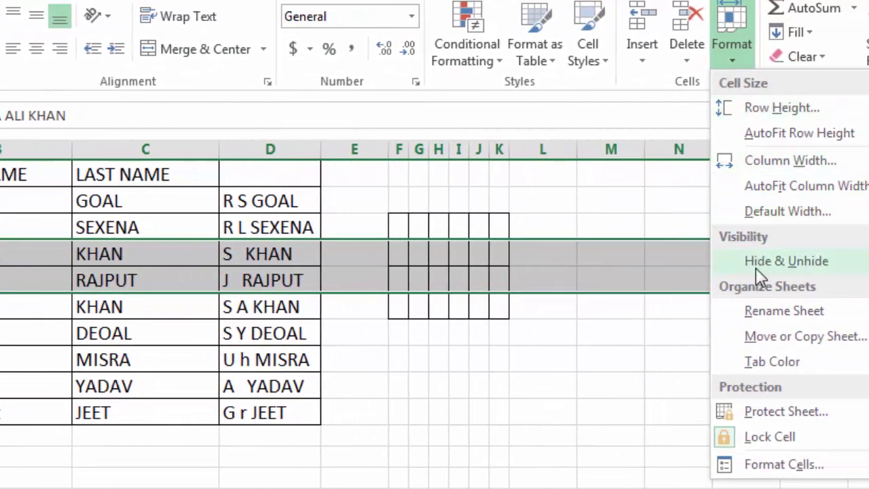
{"action": "mouse_move", "coordinate": [758, 267]}
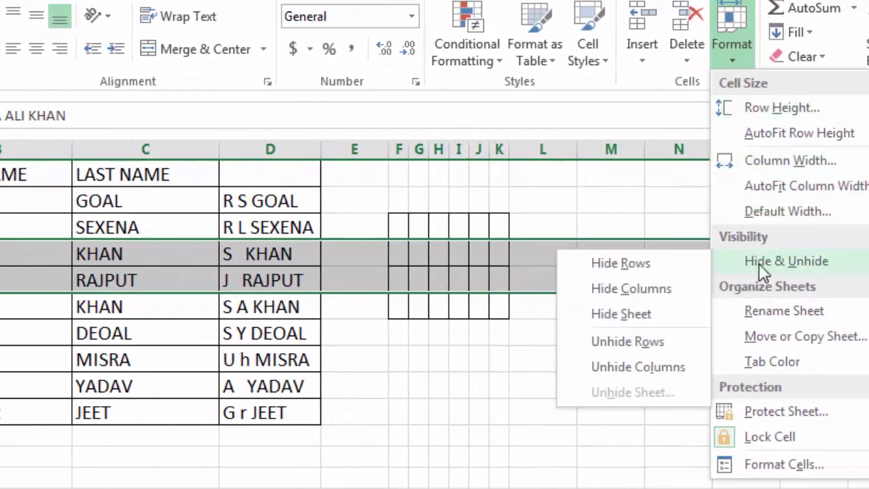
{"action": "left_click", "coordinate": [628, 341]}
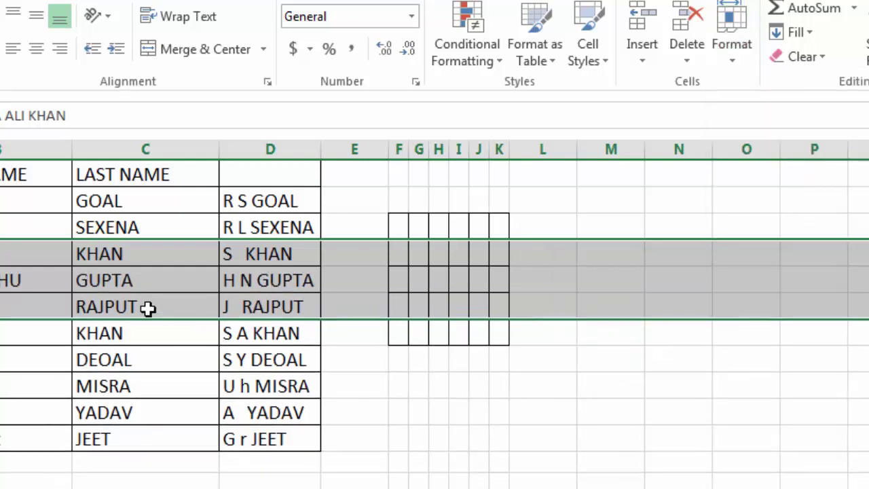
{"action": "left_click", "coordinate": [110, 282]}
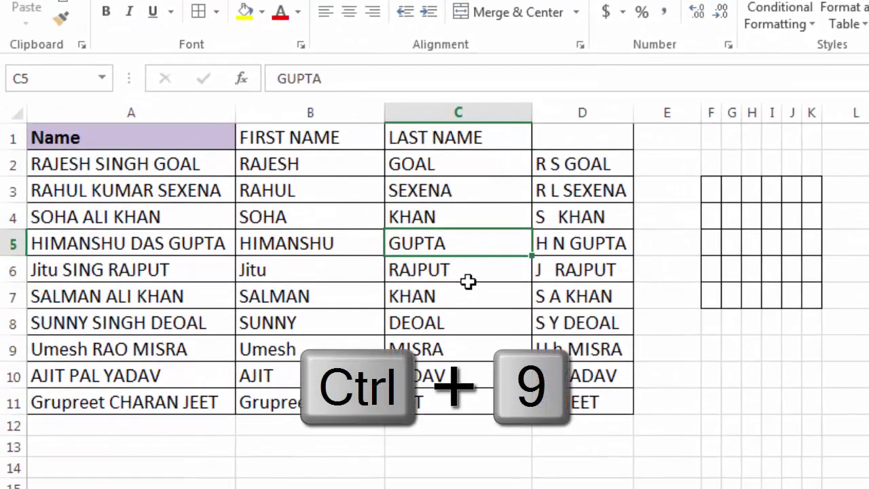
Hide row 5 again and unhide it from a selection of rows 4 to 6.
{"action": "key", "text": "ctrl+9"}
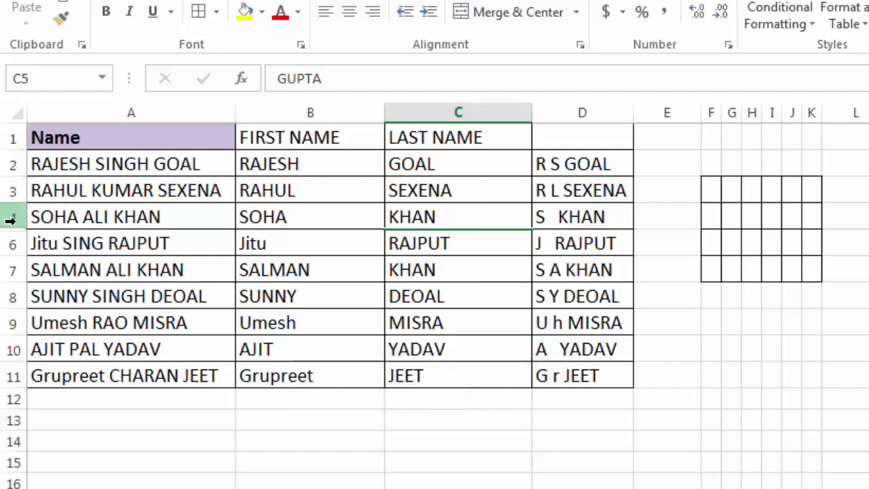
{"action": "left_click_drag", "start_coordinate": [12, 218], "coordinate": [157, 243]}
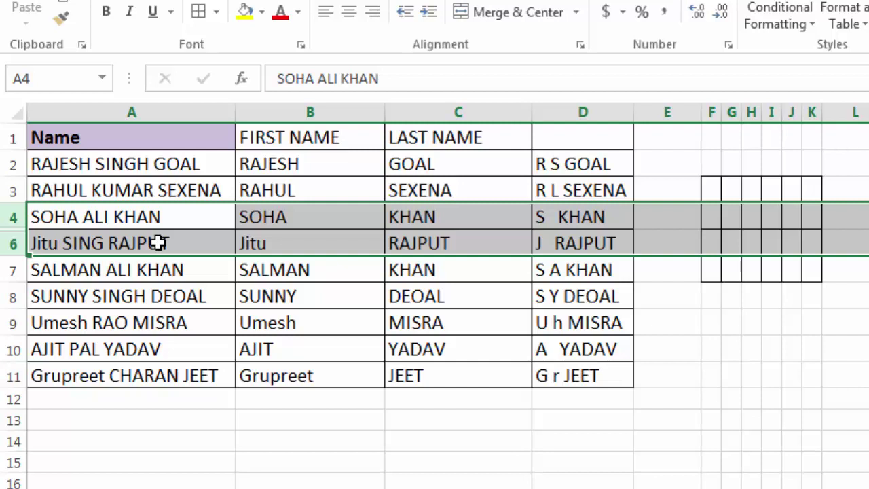
{"action": "key", "text": "ctrl+shift+9"}
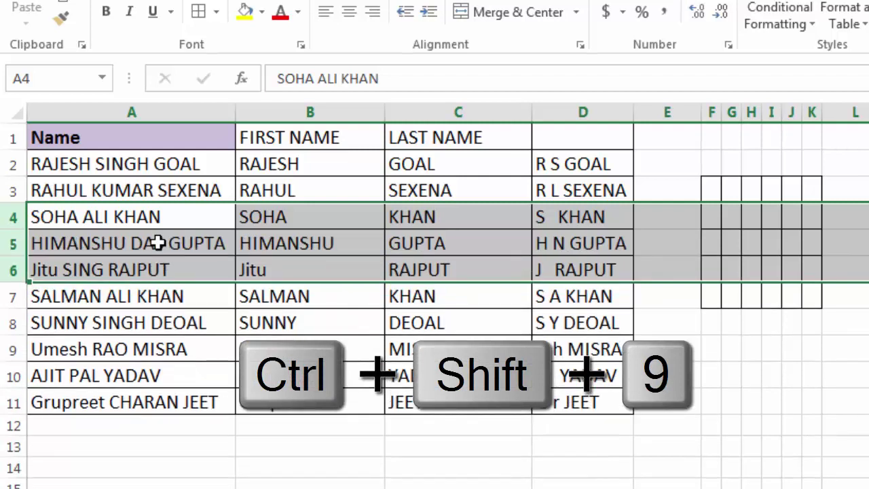
{"action": "left_click", "coordinate": [332, 199]}
{"action": "left_click", "coordinate": [356, 138]}
{"action": "left_click", "coordinate": [359, 188]}
{"action": "left_click", "coordinate": [348, 164]}
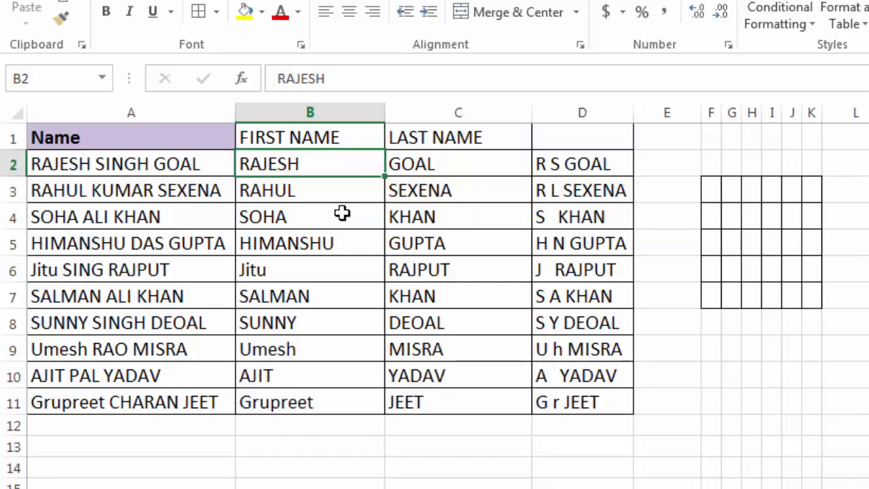
Hide column B of the name table and unhide it from a selection of columns A to C.
{"action": "key", "text": "ctrl+0"}
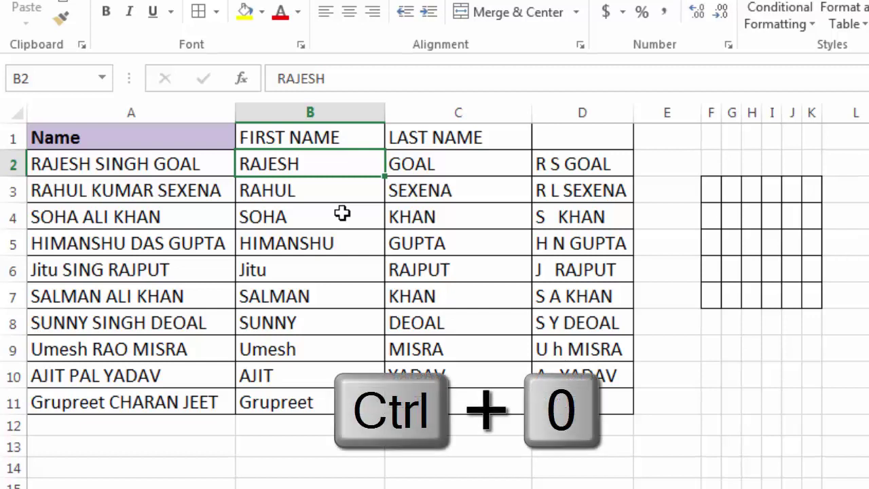
{"action": "key", "text": "ctrl+0"}
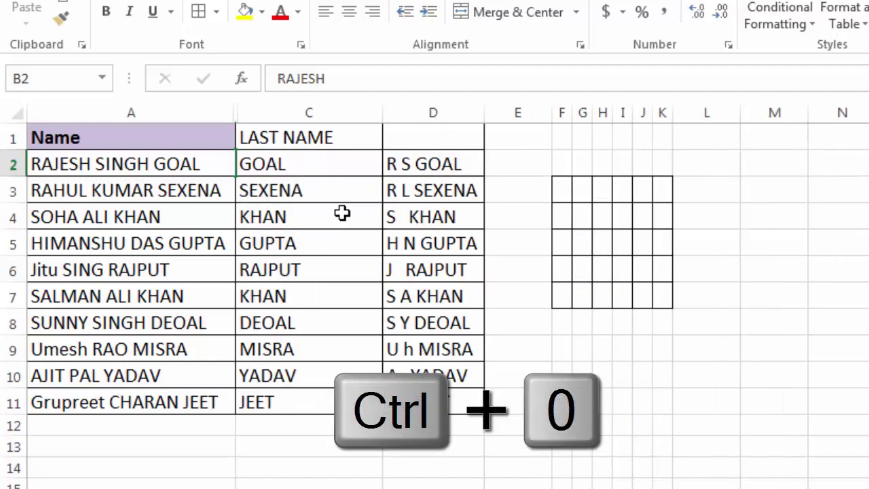
{"action": "left_click_drag", "start_coordinate": [214, 112], "coordinate": [237, 112]}
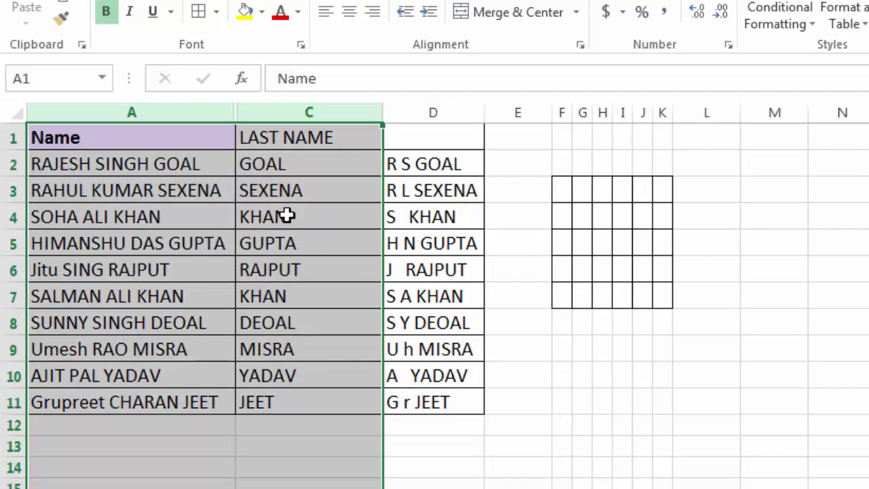
{"action": "key", "text": "ctrl+shift+0"}
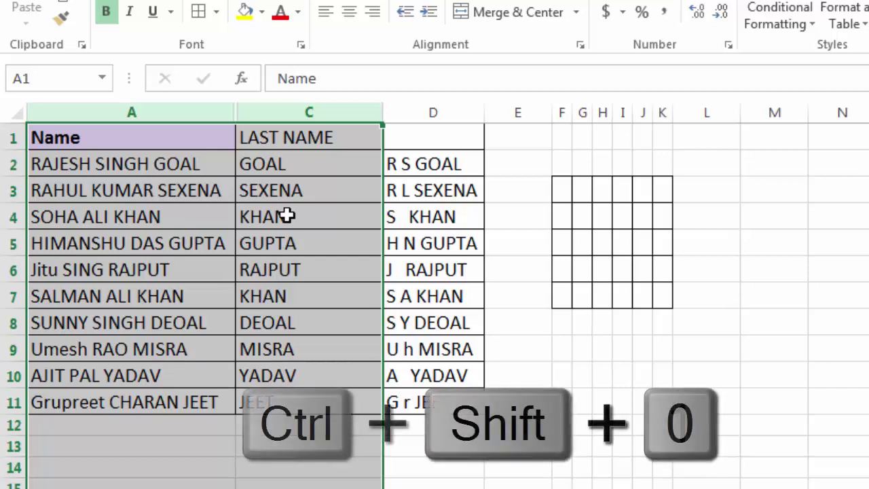
{"action": "left_click", "coordinate": [283, 269]}
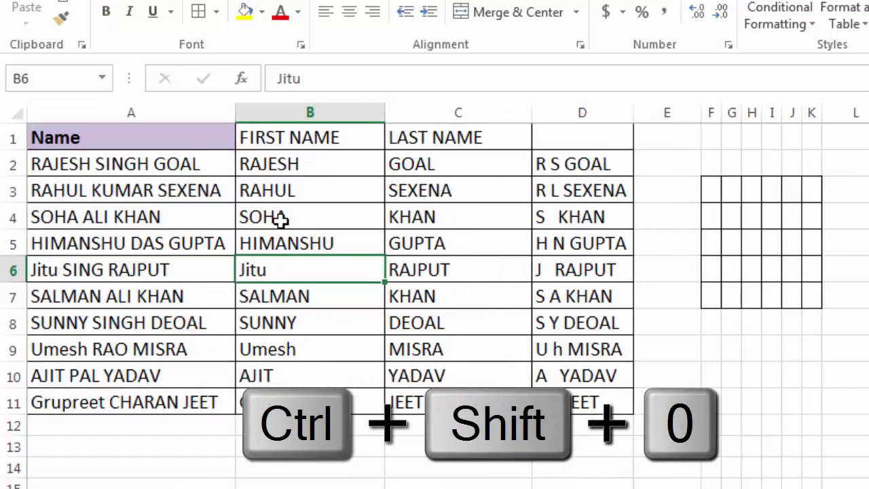
{"action": "left_click", "coordinate": [283, 217]}
Hide the sheet containing the name table, and restore Sheet3 with the Unhide Sheet command.
{"action": "left_click", "coordinate": [310, 190]}
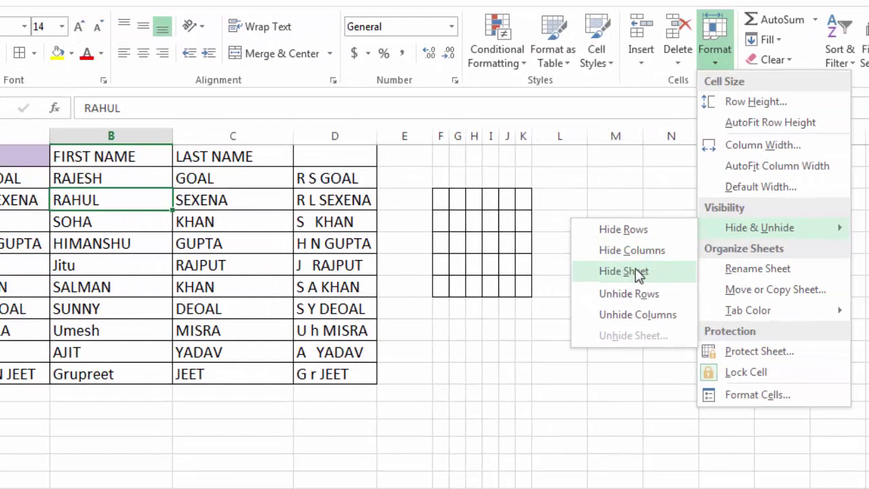
{"action": "left_click", "coordinate": [624, 271]}
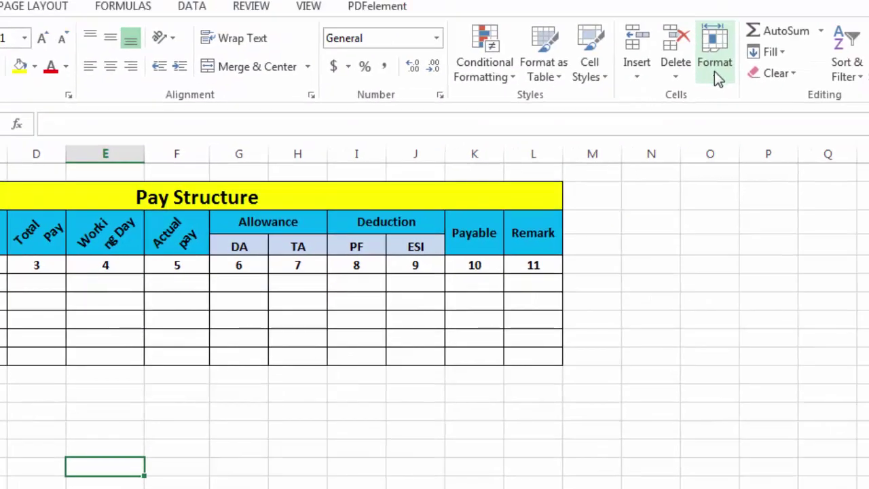
{"action": "left_click", "coordinate": [714, 71]}
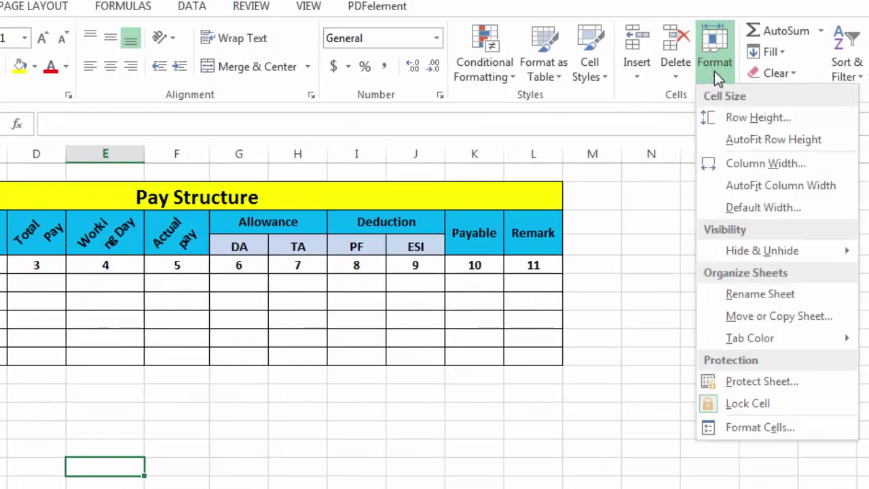
{"action": "mouse_move", "coordinate": [766, 251]}
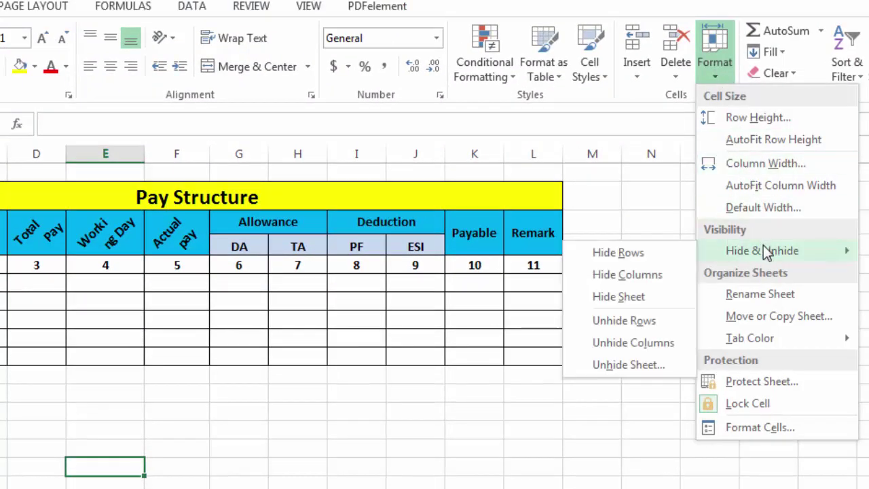
{"action": "left_click", "coordinate": [634, 365]}
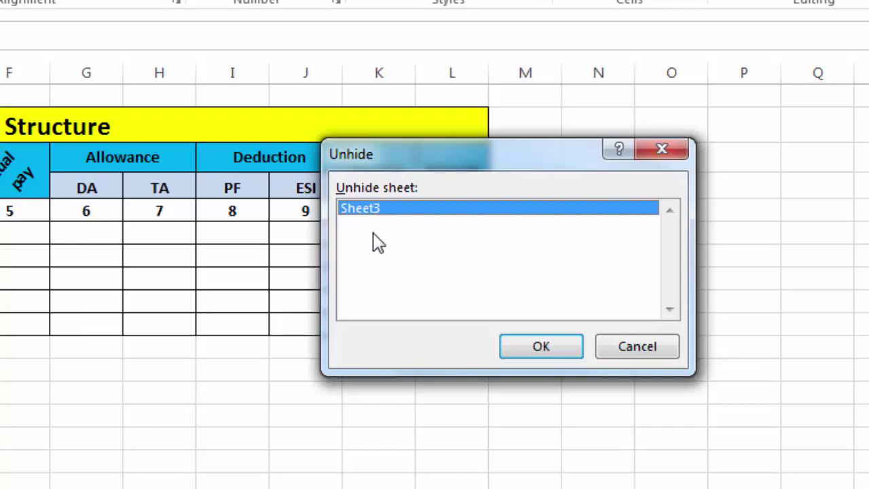
{"action": "left_click", "coordinate": [557, 348]}
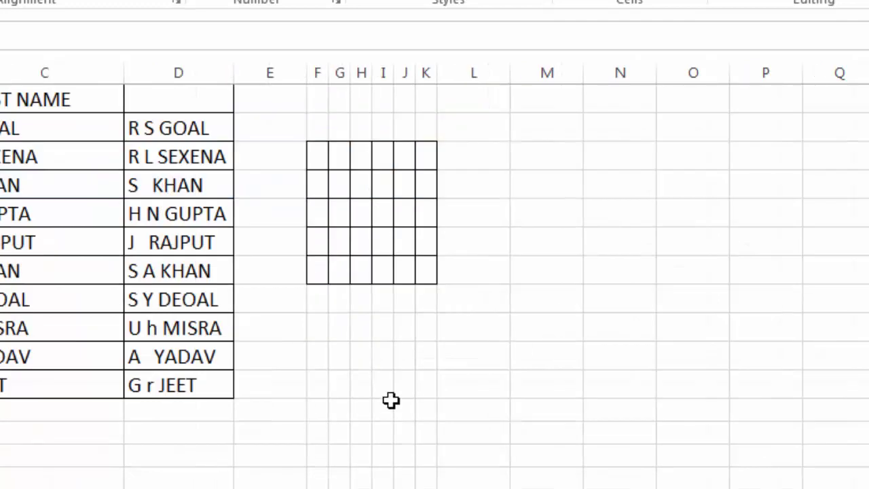
{"action": "left_click", "coordinate": [21, 464]}
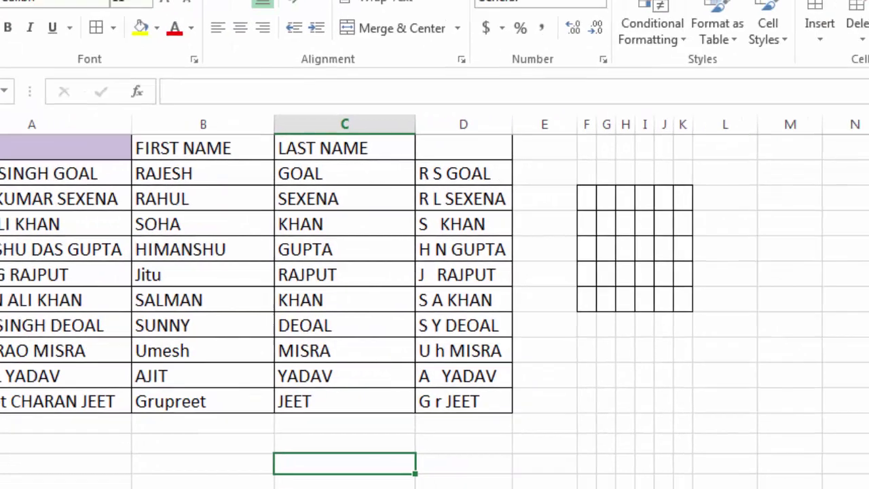
{"action": "left_click", "coordinate": [868, 1]}
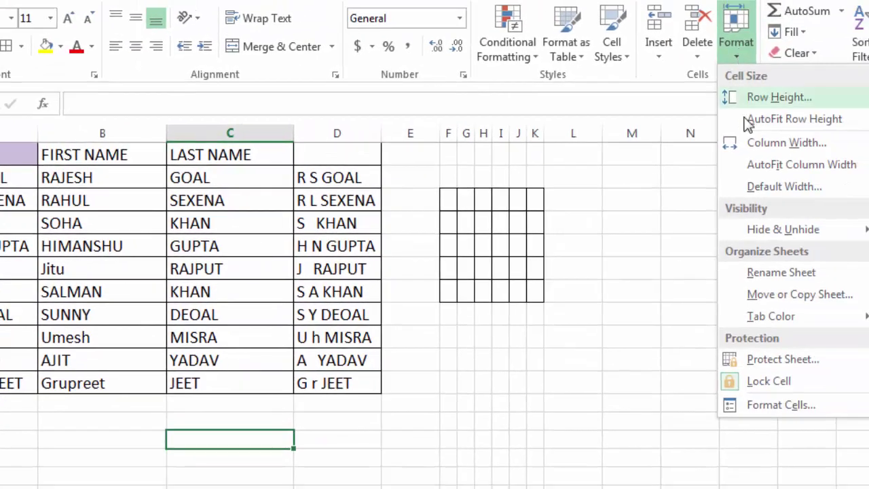
{"action": "mouse_move", "coordinate": [796, 231]}
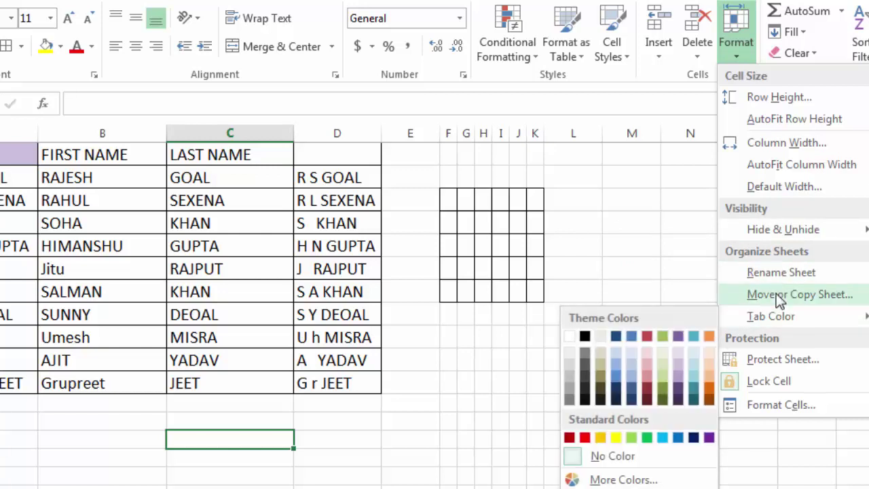
{"action": "key", "text": "Escape"}
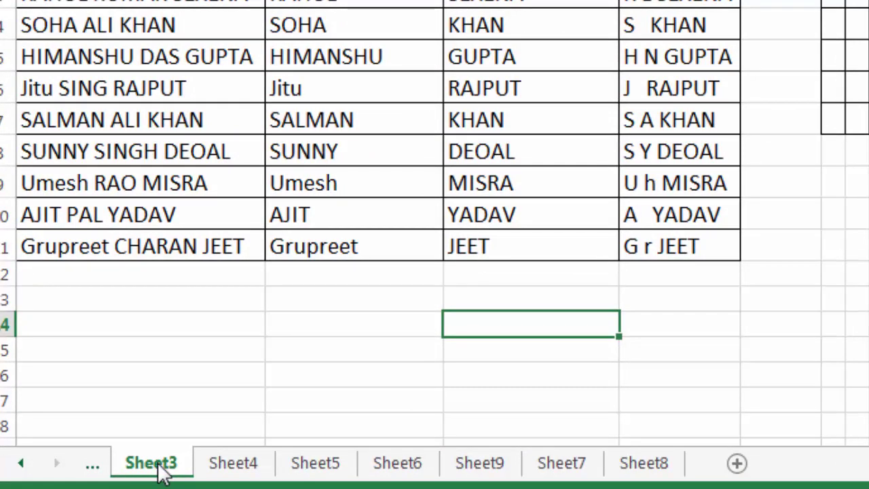
Rename Sheet3 as change with the Rename Sheet command.
{"action": "double_click", "coordinate": [161, 466]}
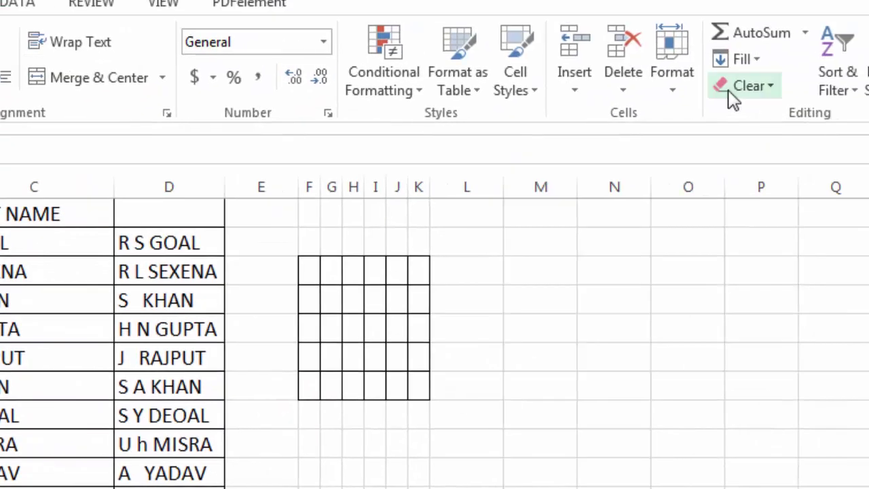
{"action": "left_click", "coordinate": [685, 86]}
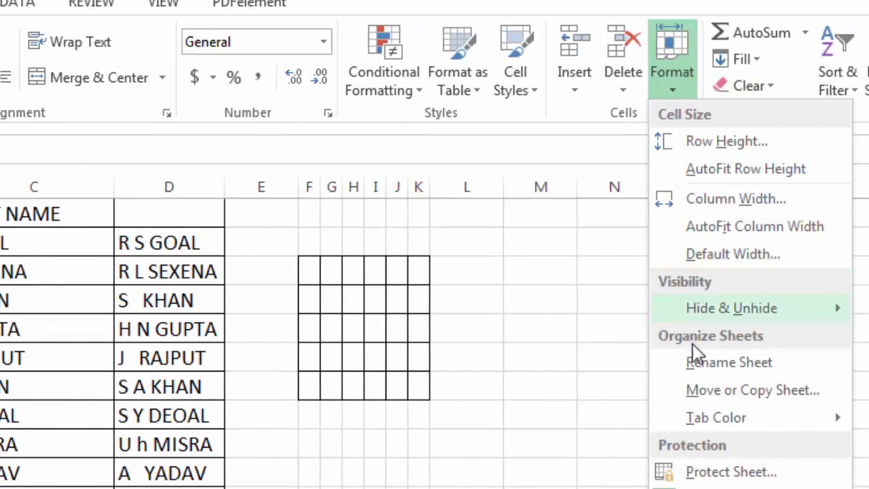
{"action": "left_click", "coordinate": [700, 364]}
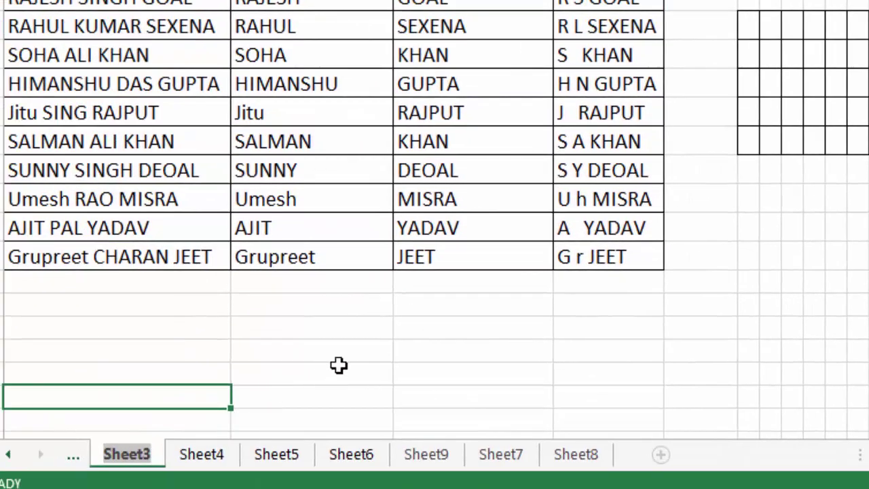
{"action": "type", "text": "ch"}
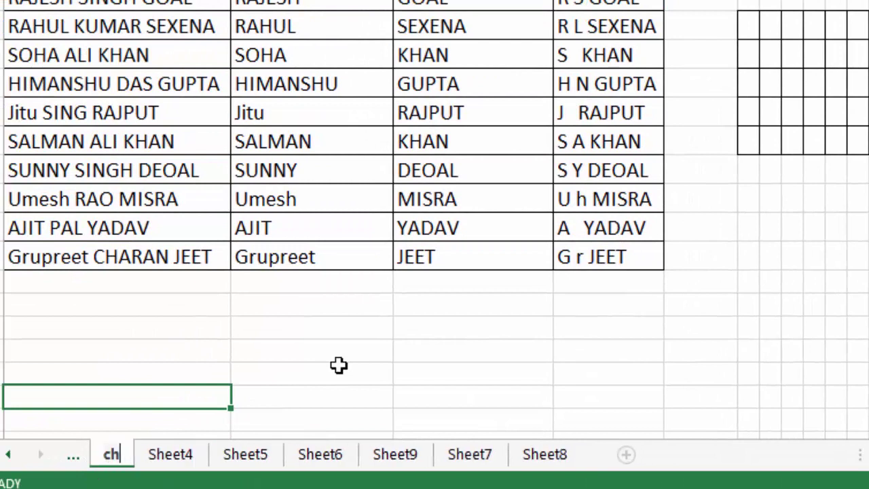
{"action": "type", "text": "ange"}
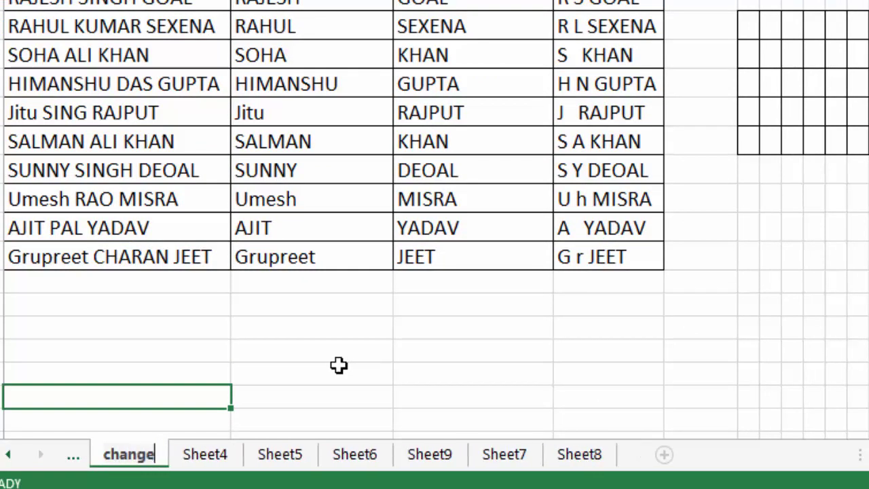
{"action": "key", "text": "Return"}
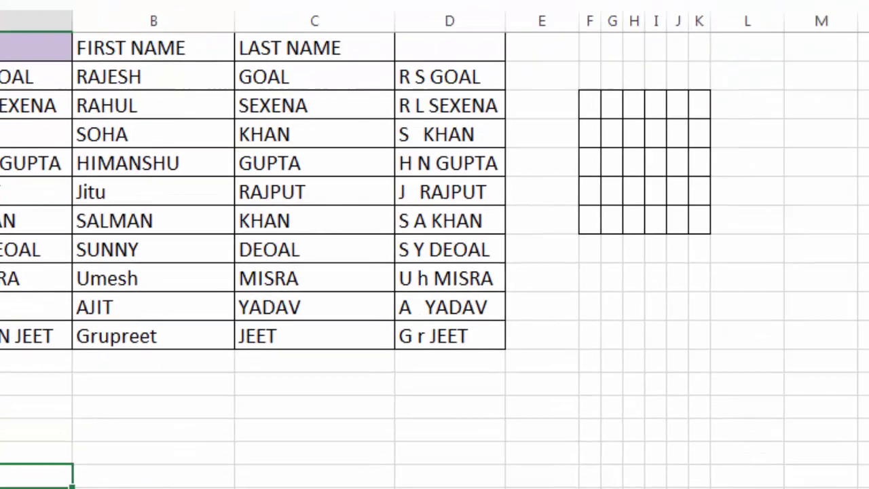
Move the change sheet to between Sheet6 and Sheet9.
{"action": "left_click", "coordinate": [718, 27]}
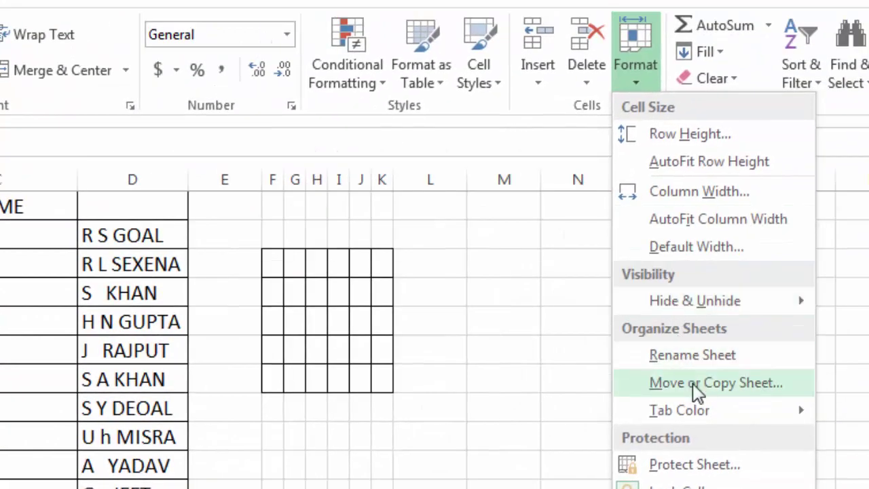
{"action": "key", "text": "Escape"}
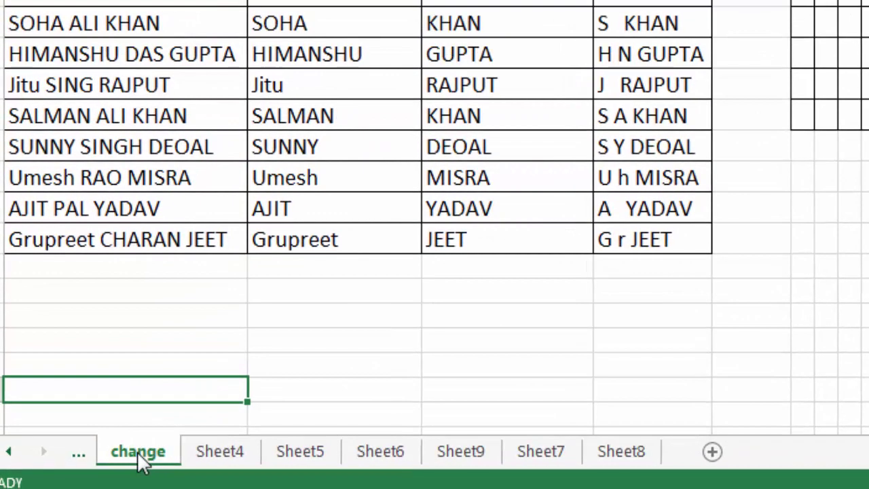
{"action": "left_click_drag", "start_coordinate": [138, 452], "coordinate": [435, 431]}
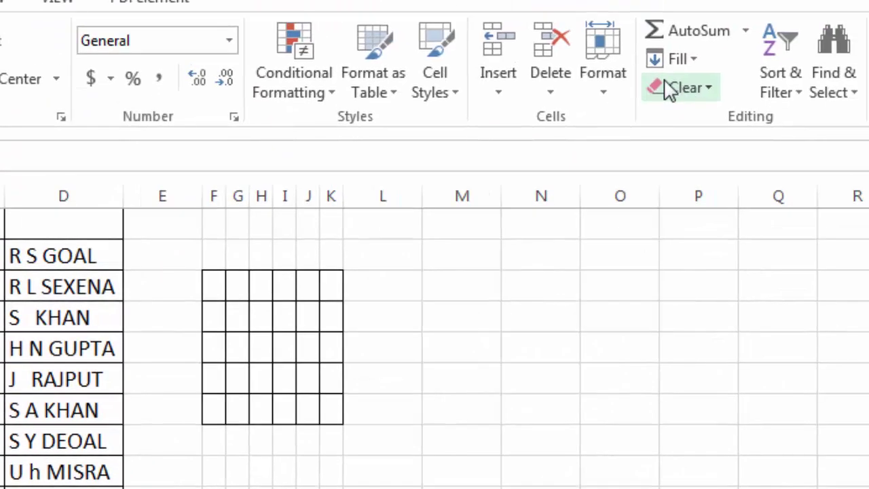
Start Move or Copy Sheet for the change sheet and choose Sheet7 as the sheet to place it before.
{"action": "left_click", "coordinate": [621, 90]}
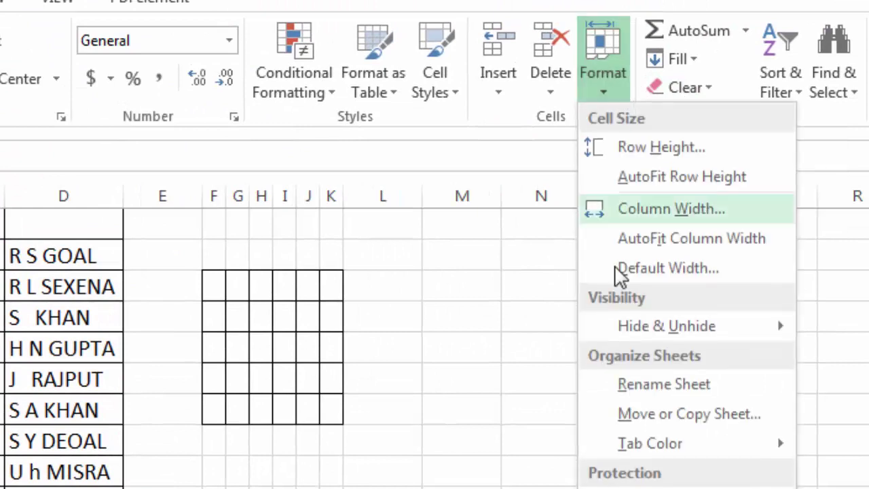
{"action": "left_click", "coordinate": [659, 415]}
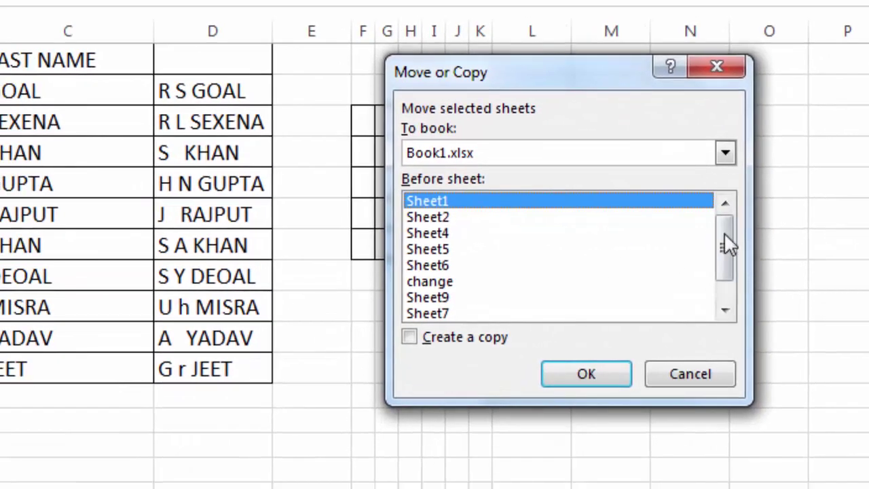
{"action": "left_click_drag", "start_coordinate": [724, 233], "coordinate": [726, 261]}
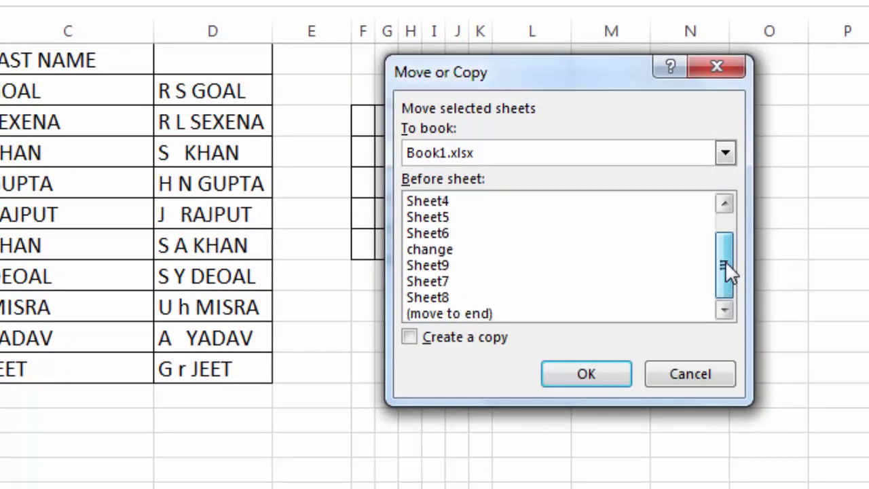
{"action": "left_click", "coordinate": [440, 255]}
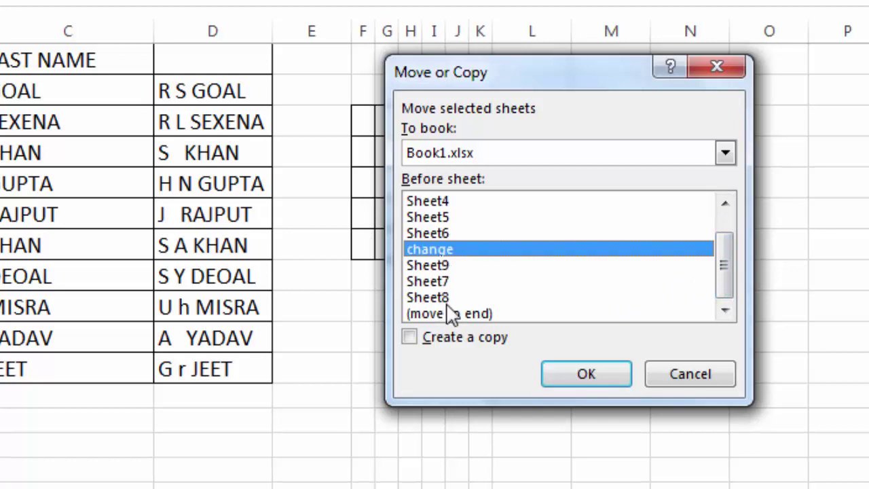
{"action": "left_click", "coordinate": [449, 266]}
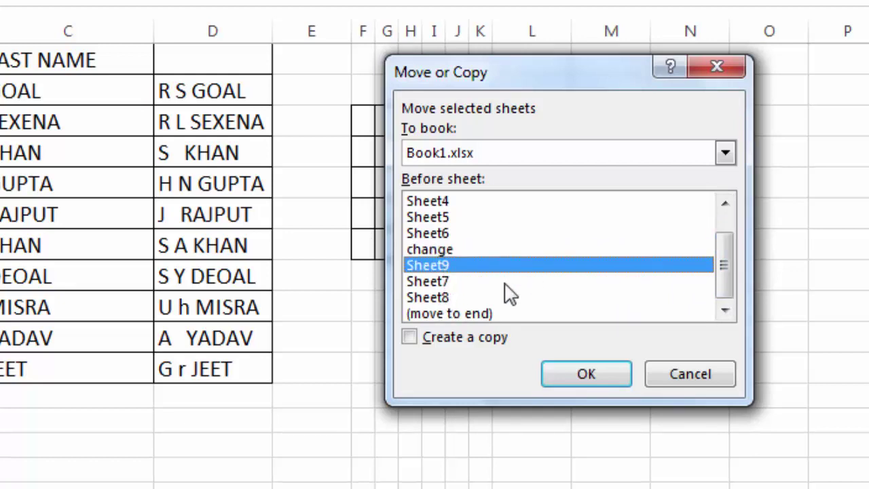
{"action": "left_click", "coordinate": [467, 284]}
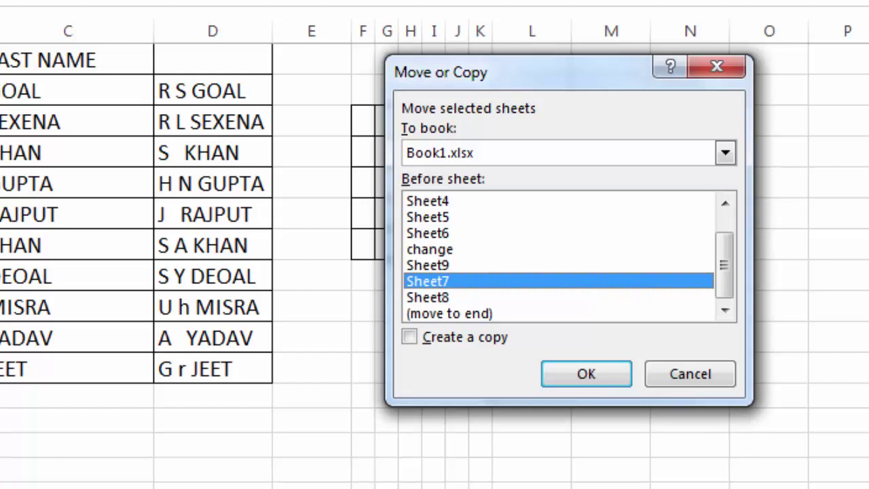
{"action": "left_click", "coordinate": [726, 153]}
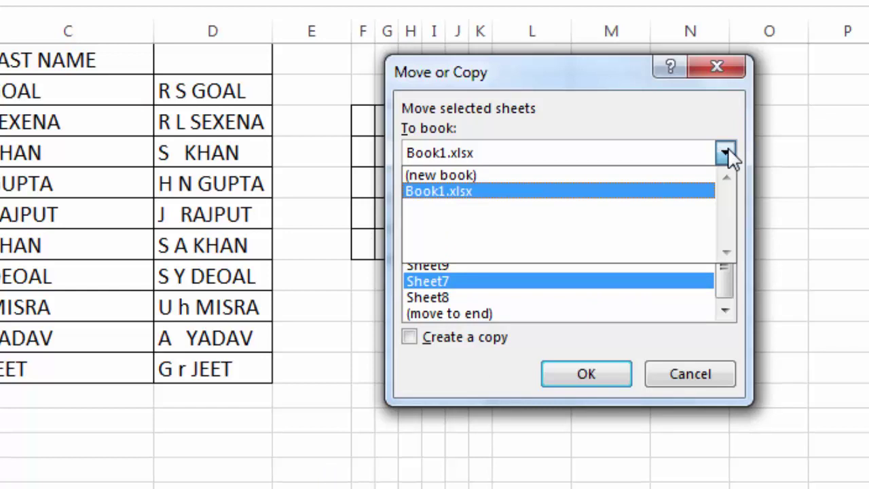
{"action": "left_click", "coordinate": [448, 228]}
{"action": "left_click", "coordinate": [677, 162]}
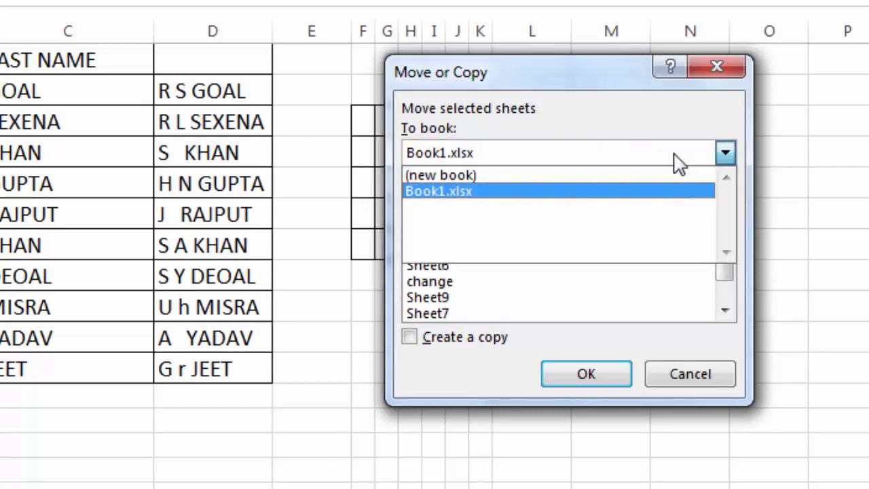
{"action": "left_click", "coordinate": [477, 177]}
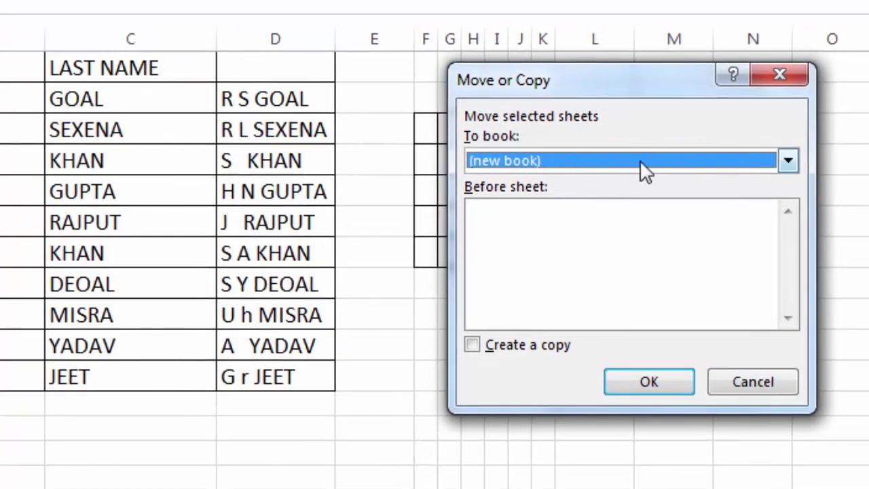
{"action": "left_click", "coordinate": [640, 160]}
{"action": "left_click", "coordinate": [581, 200]}
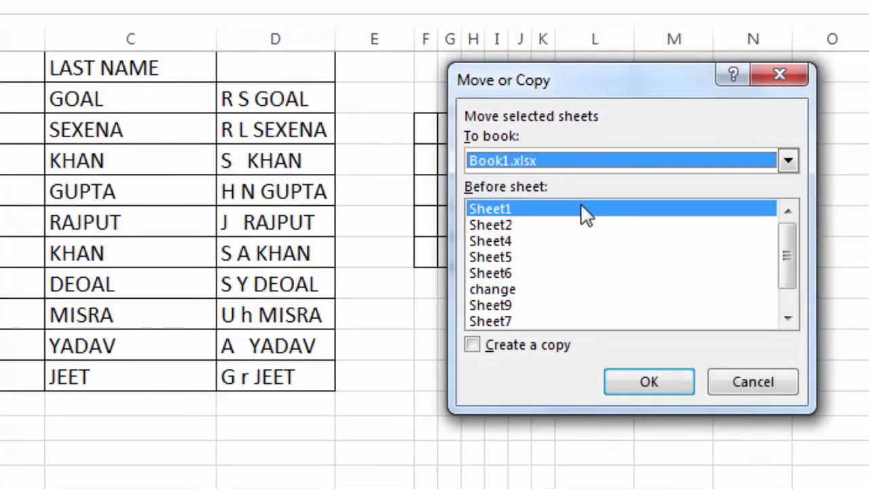
Create a copy of the change sheet before Sheet1 in Book1.xlsx.
{"action": "left_click", "coordinate": [537, 214]}
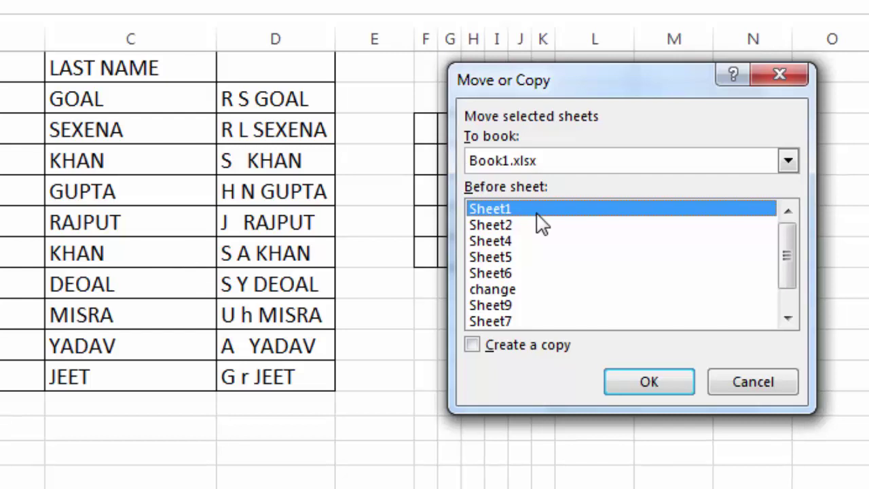
{"action": "left_click", "coordinate": [473, 346]}
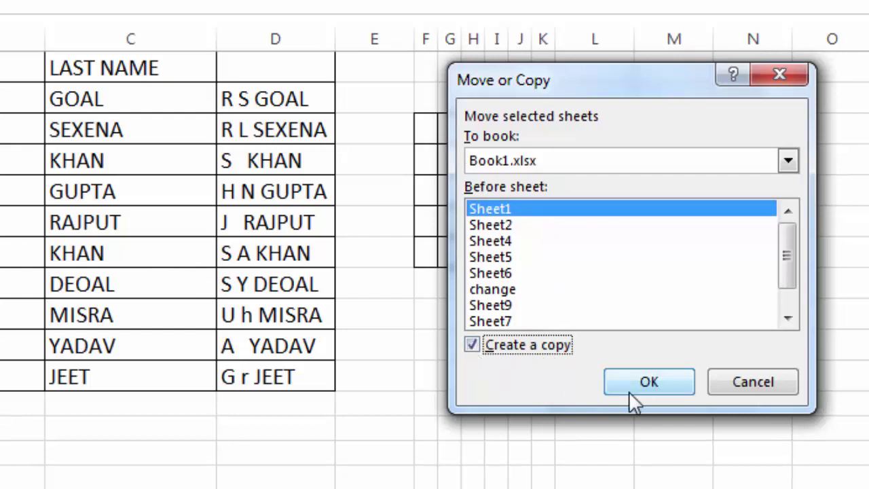
{"action": "left_click", "coordinate": [645, 384]}
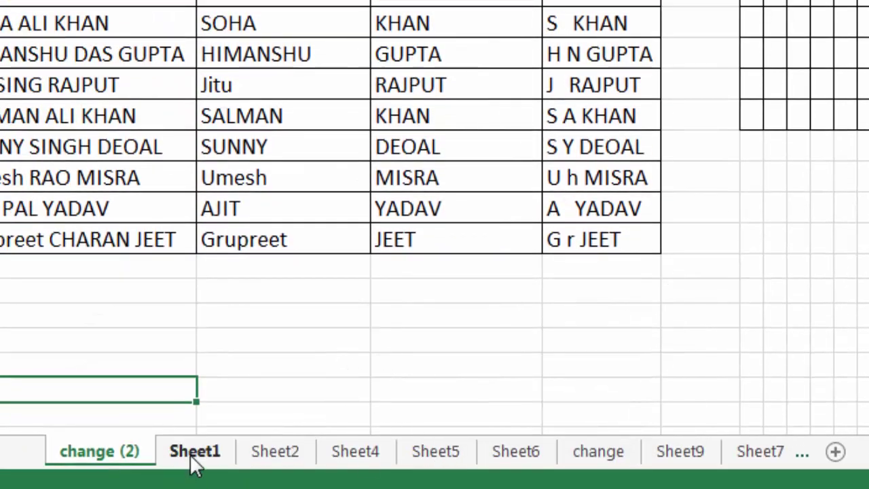
Switch between the change (2) copy and the original change sheet to compare their contents.
{"action": "left_click", "coordinate": [190, 457]}
{"action": "left_click", "coordinate": [109, 462]}
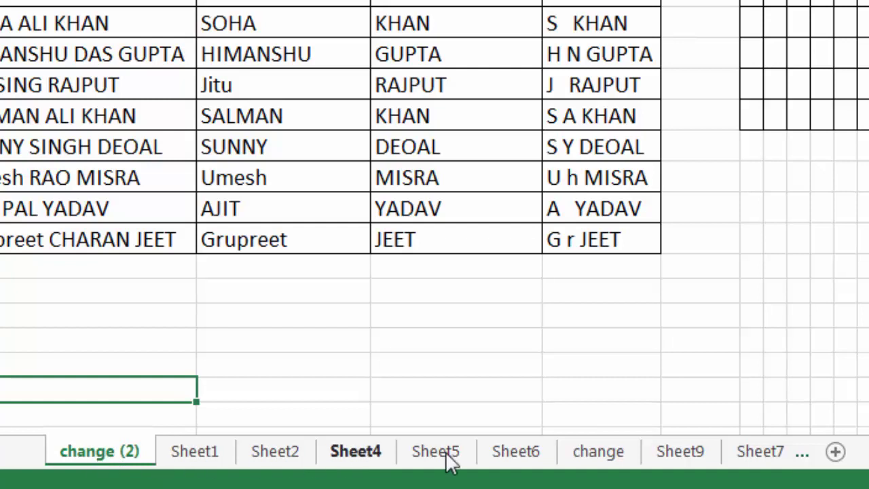
{"action": "left_click", "coordinate": [596, 461]}
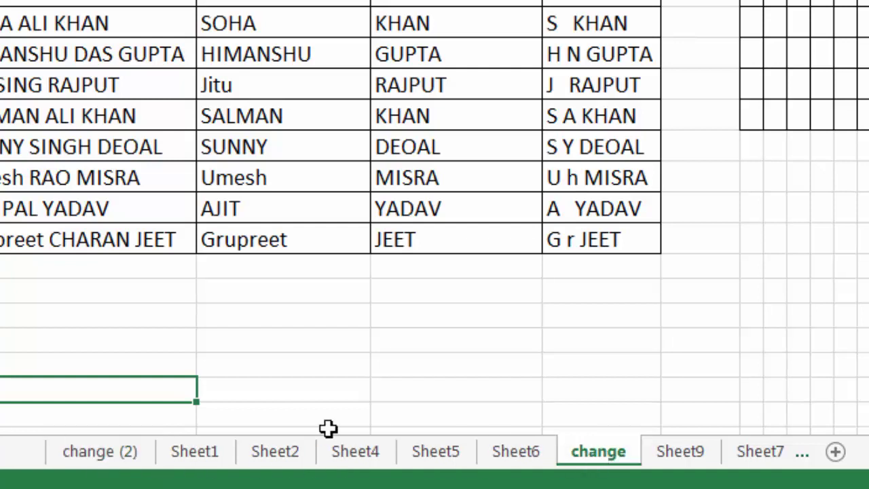
{"action": "left_click", "coordinate": [127, 454]}
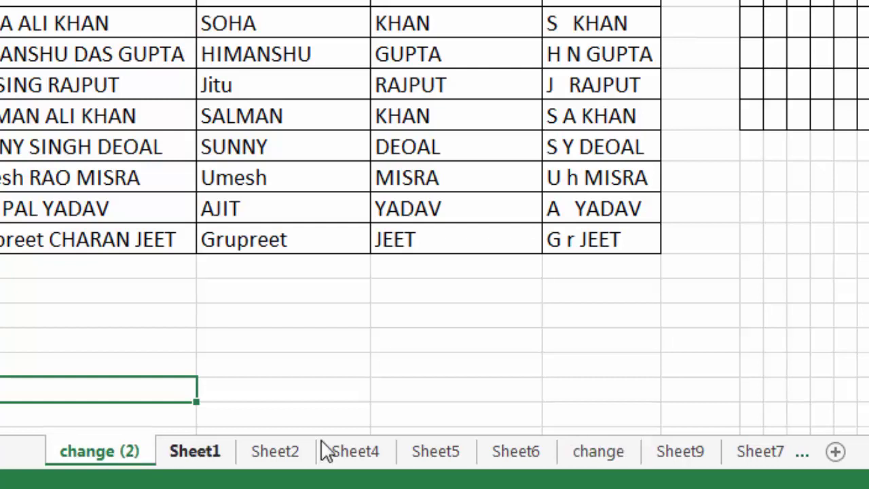
{"action": "left_click", "coordinate": [597, 449]}
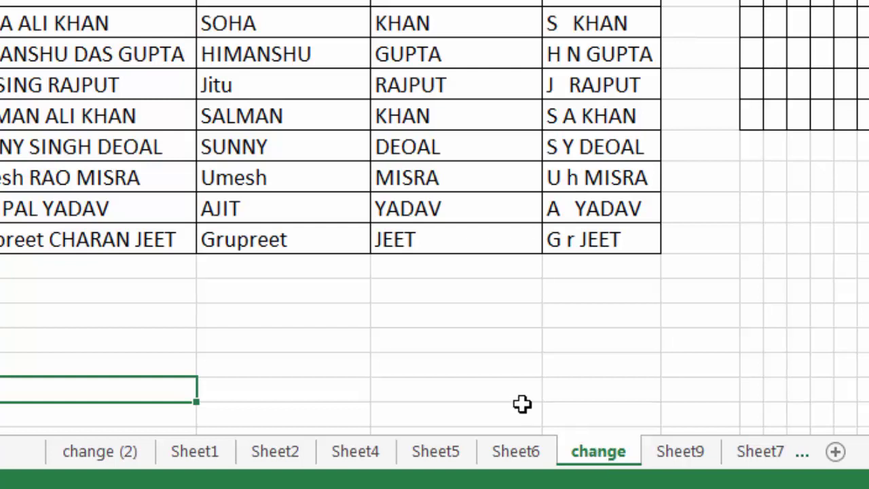
Delete the change (2) sheet from the workbook.
{"action": "left_click", "coordinate": [109, 453]}
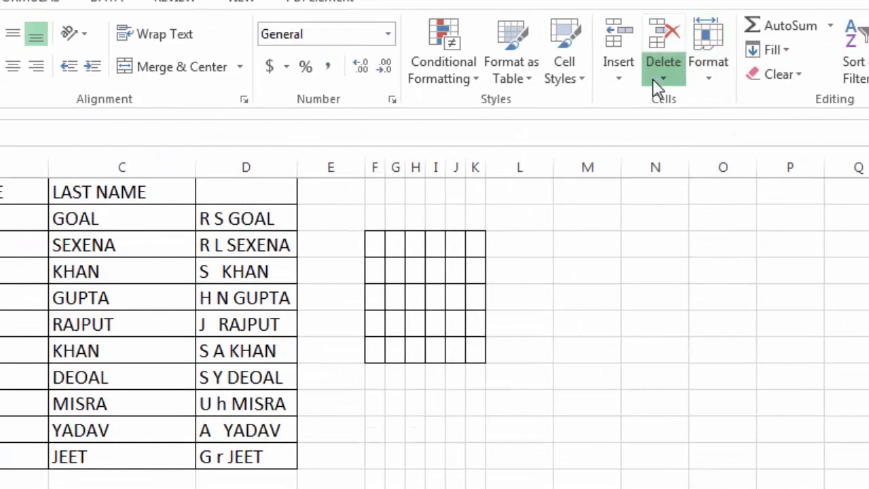
{"action": "left_click", "coordinate": [657, 84]}
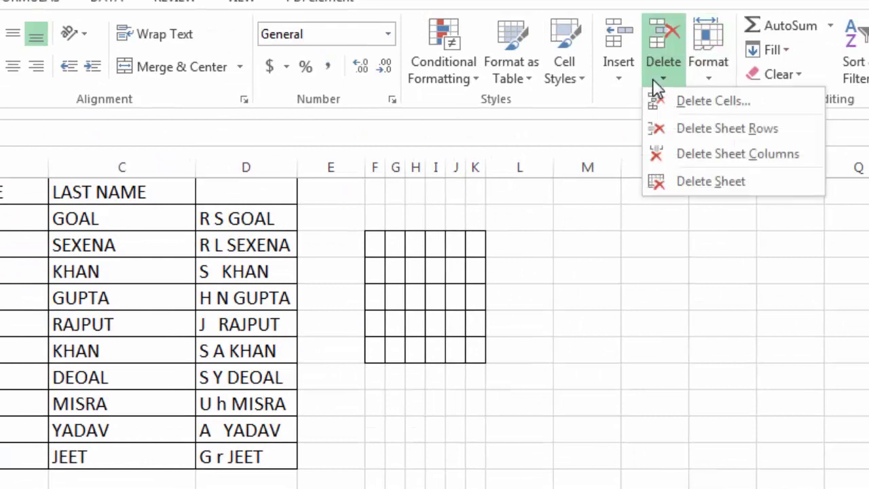
{"action": "left_click", "coordinate": [690, 195]}
{"action": "left_click", "coordinate": [316, 385]}
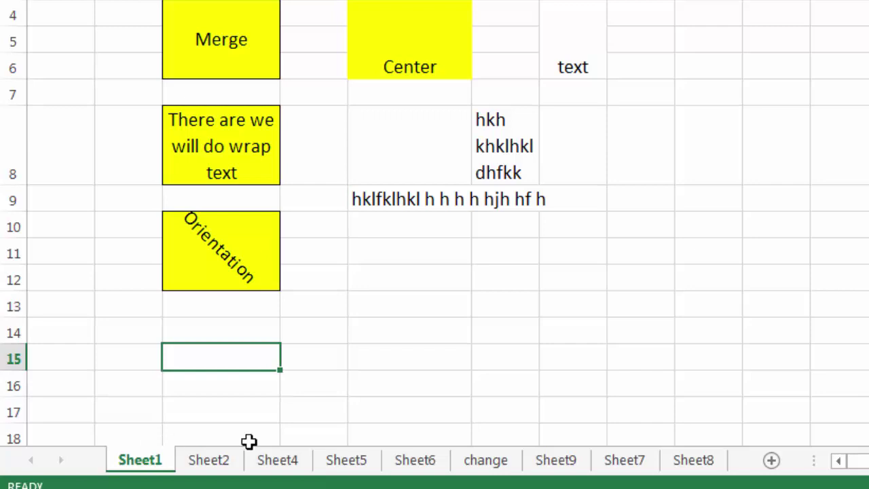
Duplicate the change sheet between Sheet5 and Sheet6, and move the original directly after its copy.
{"action": "left_click", "coordinate": [486, 462]}
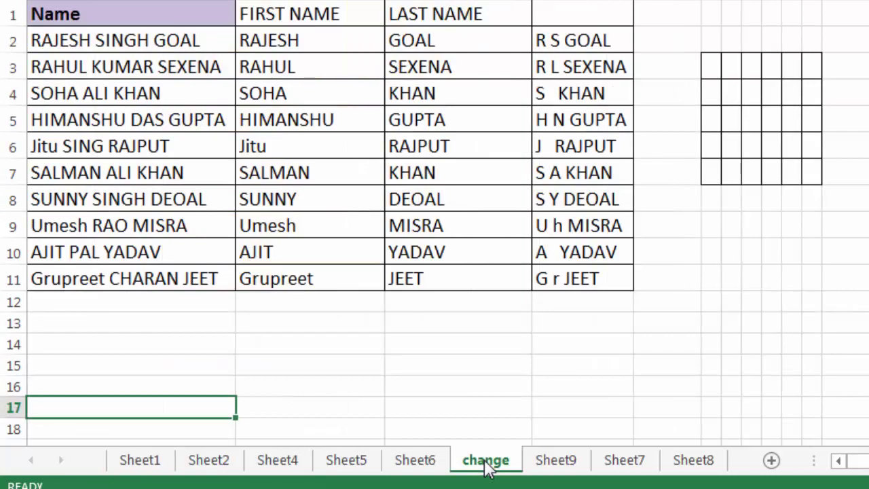
{"action": "left_click", "coordinate": [329, 338]}
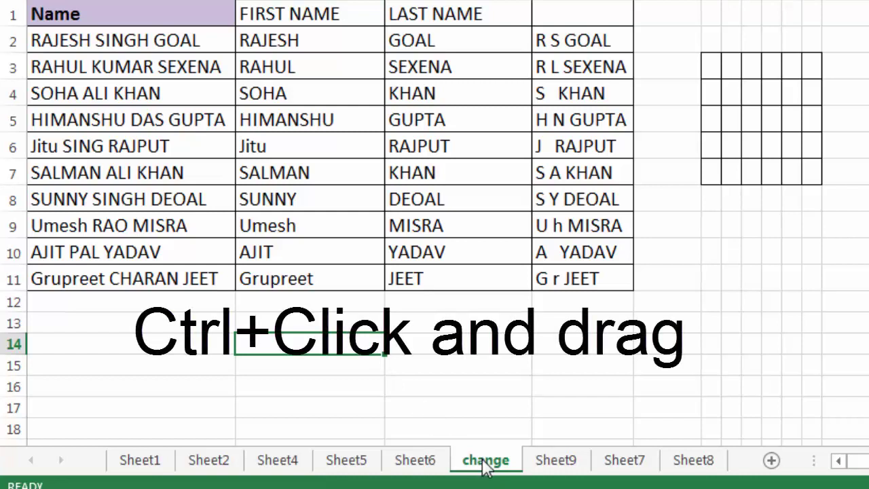
{"action": "left_click_drag", "start_coordinate": [482, 458], "coordinate": [394, 450]}
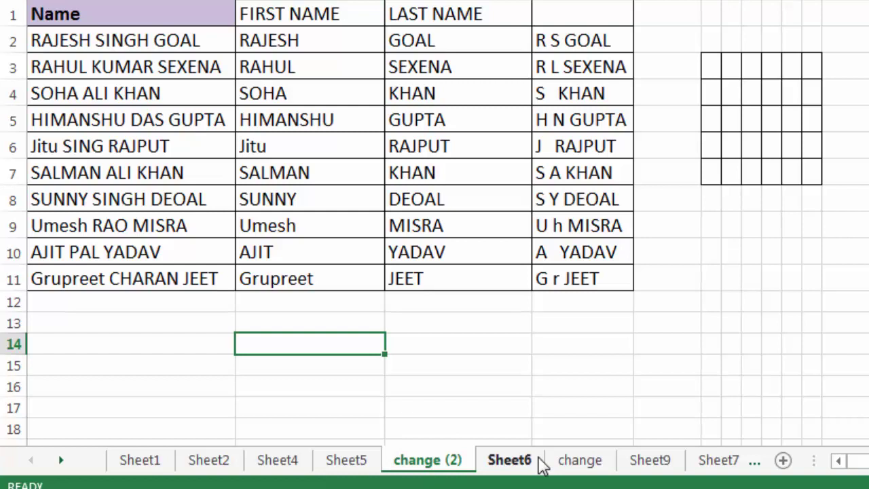
{"action": "left_click_drag", "start_coordinate": [582, 467], "coordinate": [513, 445]}
{"action": "left_click", "coordinate": [523, 413]}
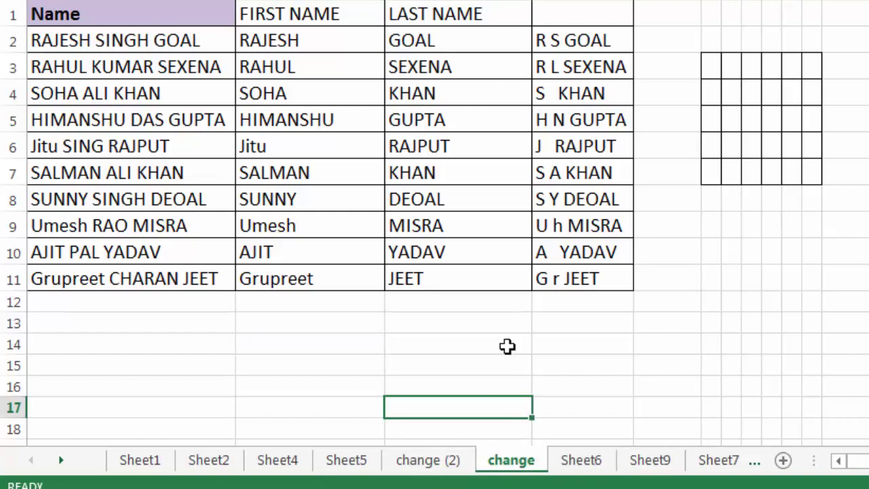
{"action": "left_click", "coordinate": [567, 422]}
{"action": "left_click", "coordinate": [504, 393]}
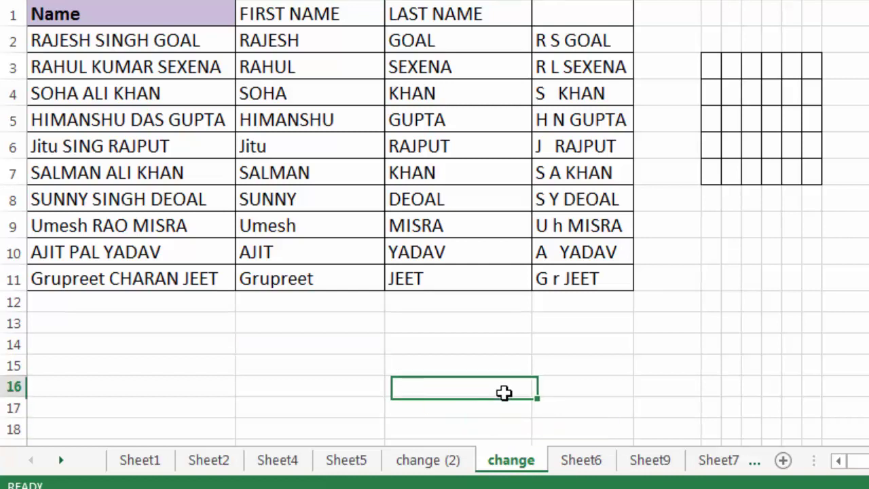
{"action": "left_click", "coordinate": [489, 365]}
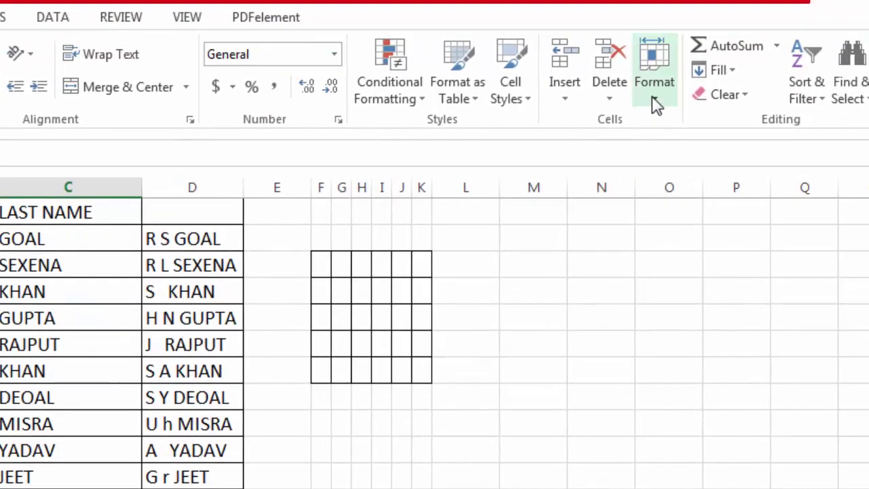
Set the tab color of the change (2) sheet to the standard red.
{"action": "left_click", "coordinate": [653, 101]}
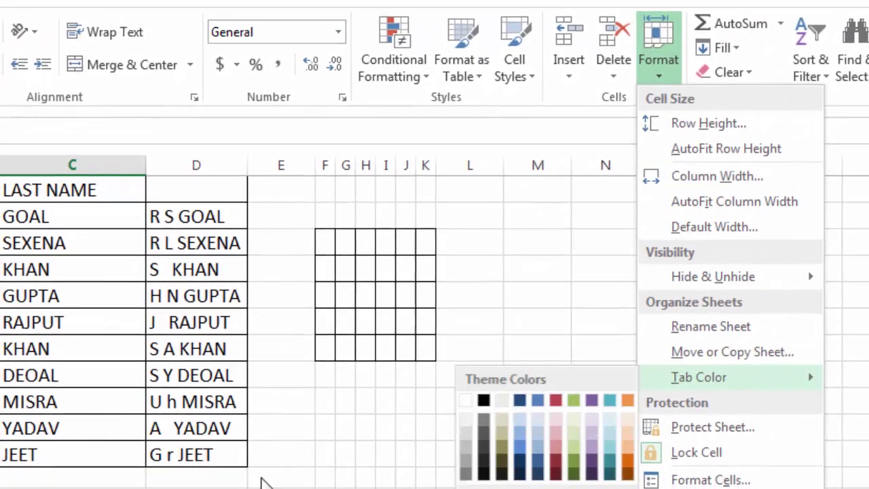
{"action": "left_click", "coordinate": [217, 488]}
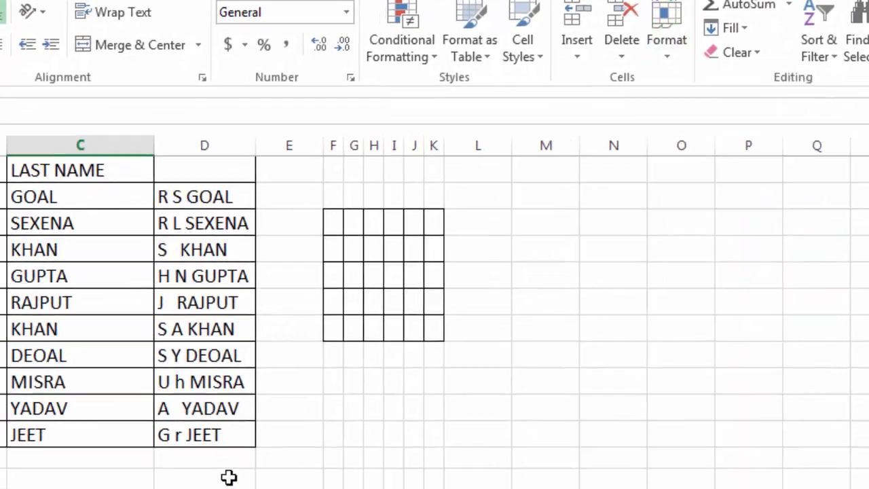
{"action": "left_click", "coordinate": [229, 471]}
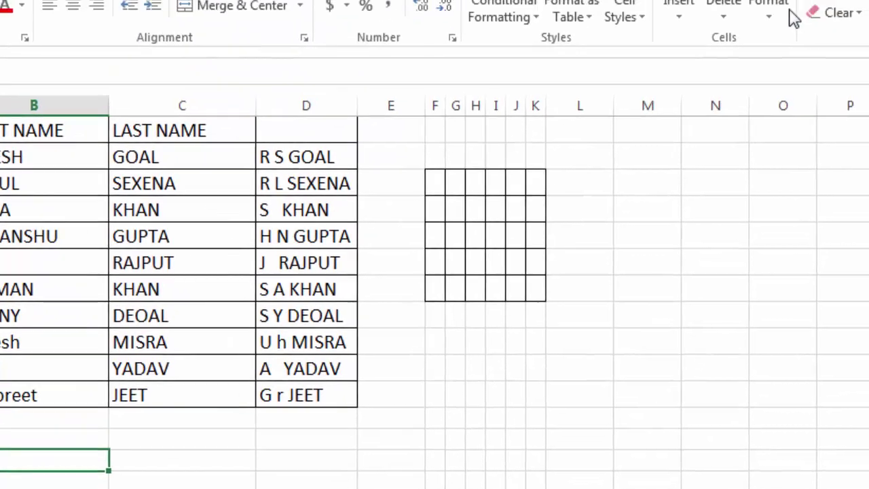
{"action": "left_click", "coordinate": [736, 77]}
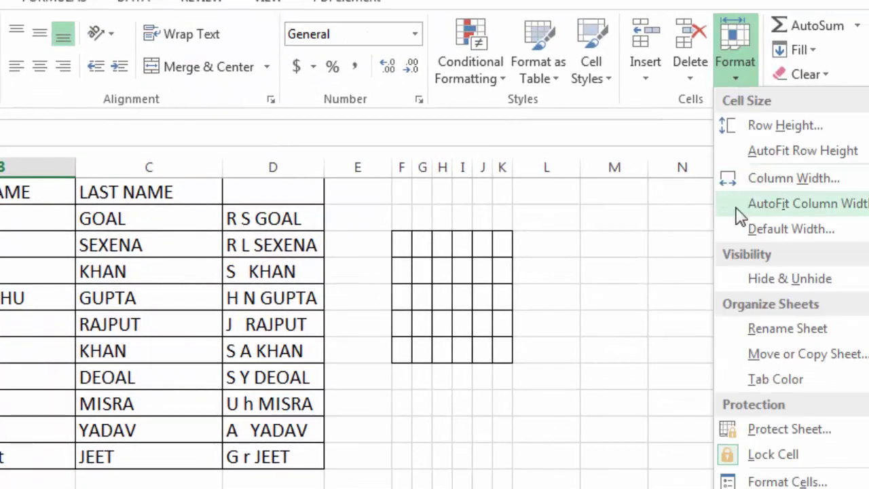
{"action": "mouse_move", "coordinate": [760, 381]}
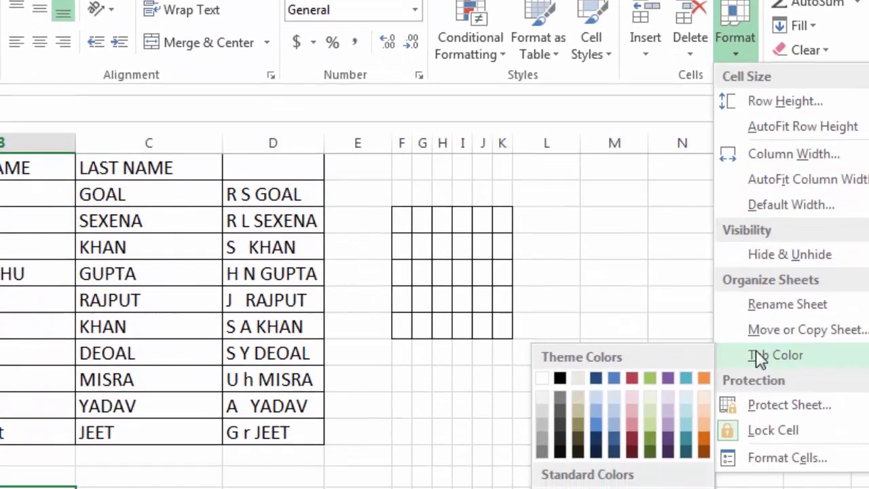
{"action": "left_click", "coordinate": [562, 448]}
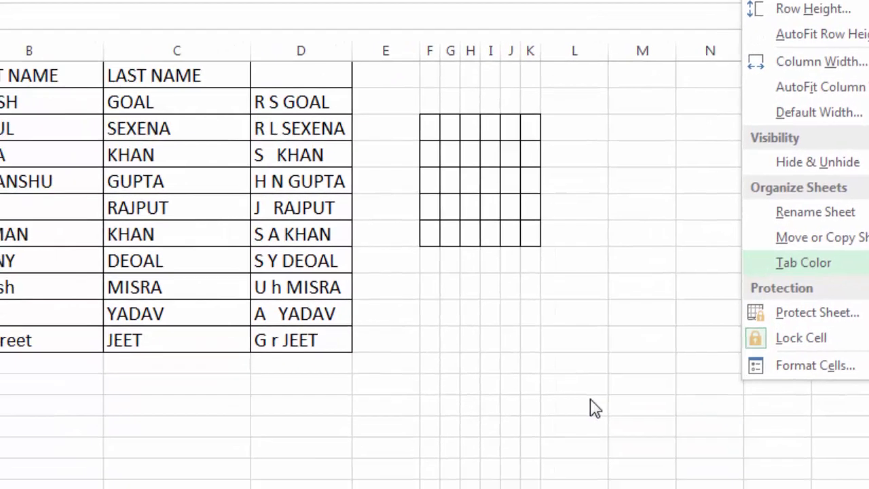
{"action": "left_click", "coordinate": [453, 388]}
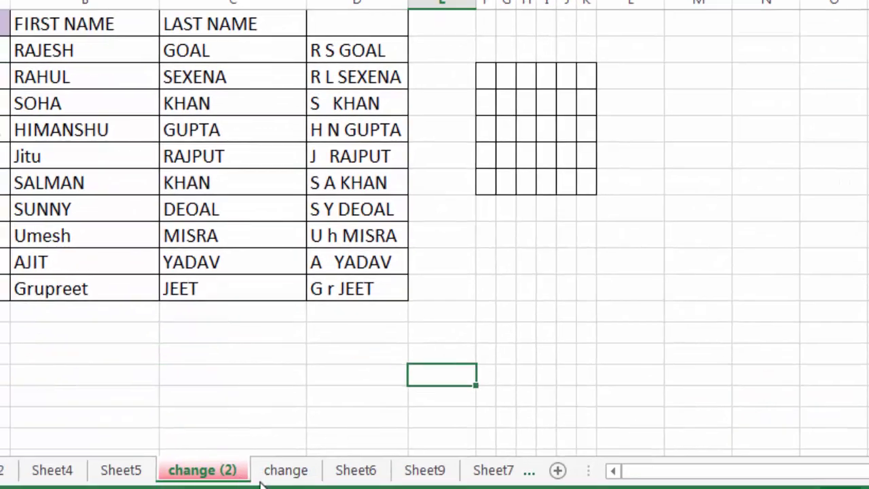
Switch between Sheet5, change and change (2) to check how the tab color looks on active and inactive sheets.
{"action": "left_click", "coordinate": [265, 478]}
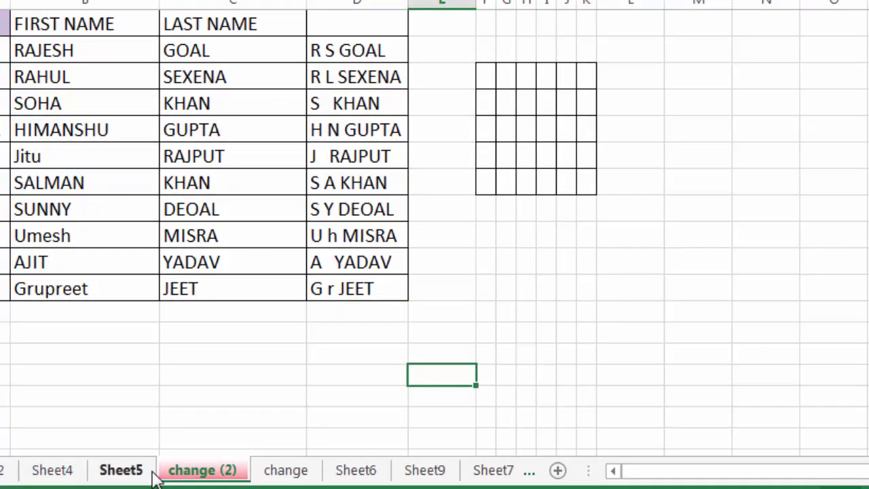
{"action": "left_click", "coordinate": [131, 475]}
{"action": "left_click", "coordinate": [265, 473]}
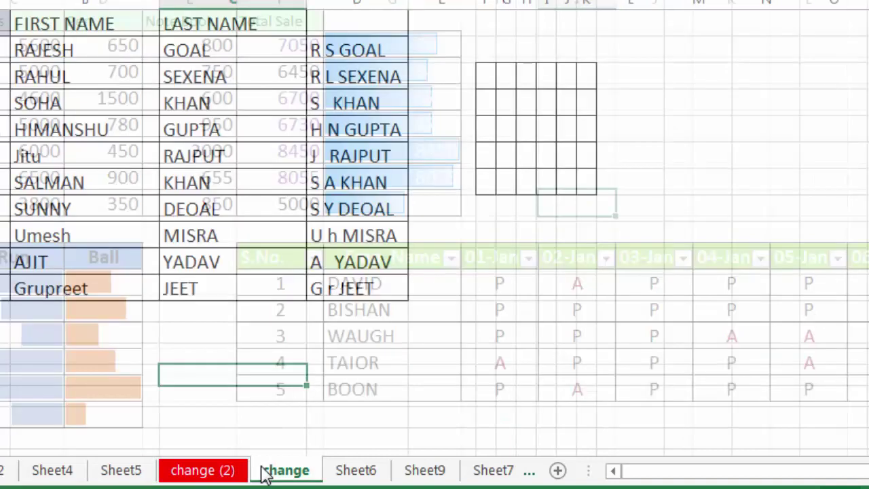
{"action": "left_click", "coordinate": [205, 475]}
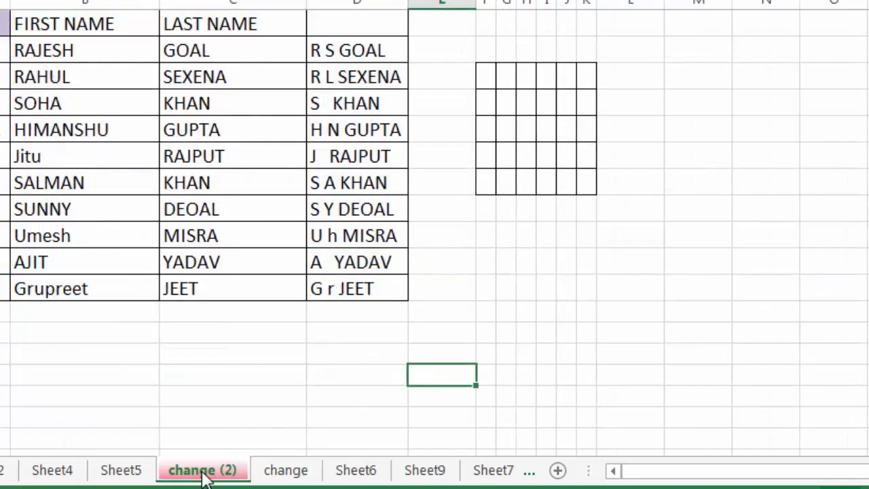
Set the tab color of the change sheet to the standard purple, and switch to Sheet6 to check it.
{"action": "left_click", "coordinate": [275, 474]}
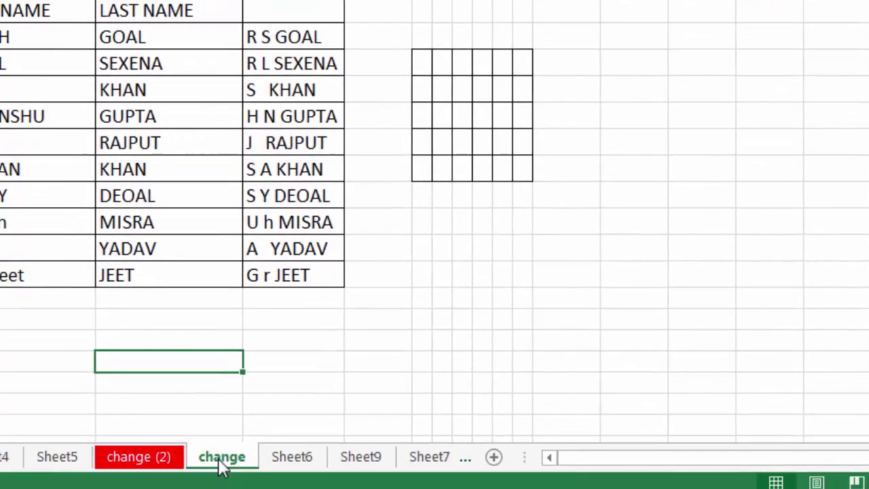
{"action": "right_click", "coordinate": [223, 462]}
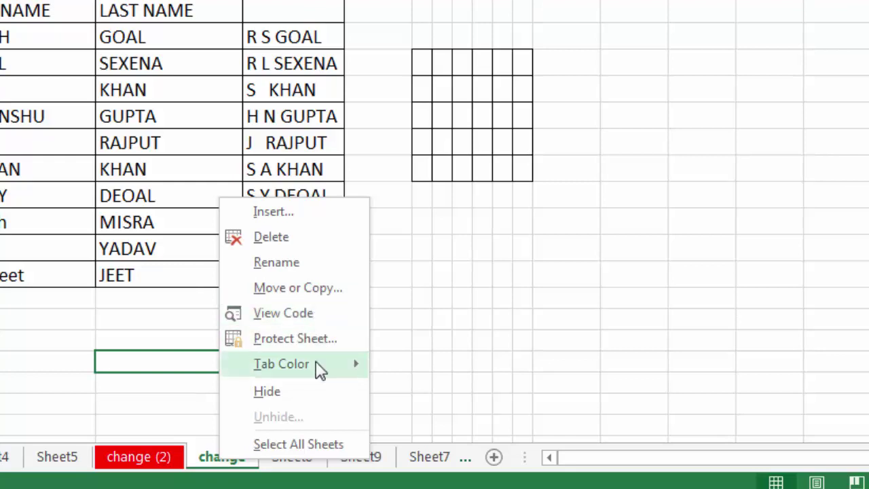
{"action": "mouse_move", "coordinate": [321, 370]}
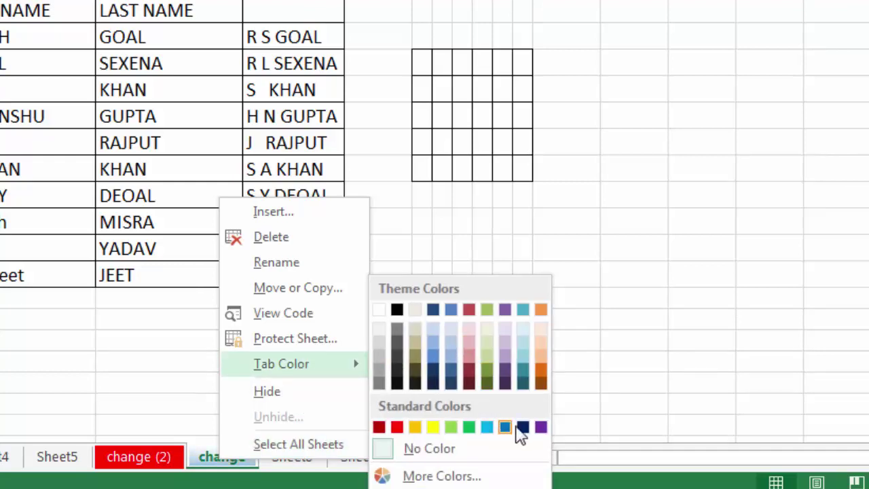
{"action": "left_click", "coordinate": [541, 427]}
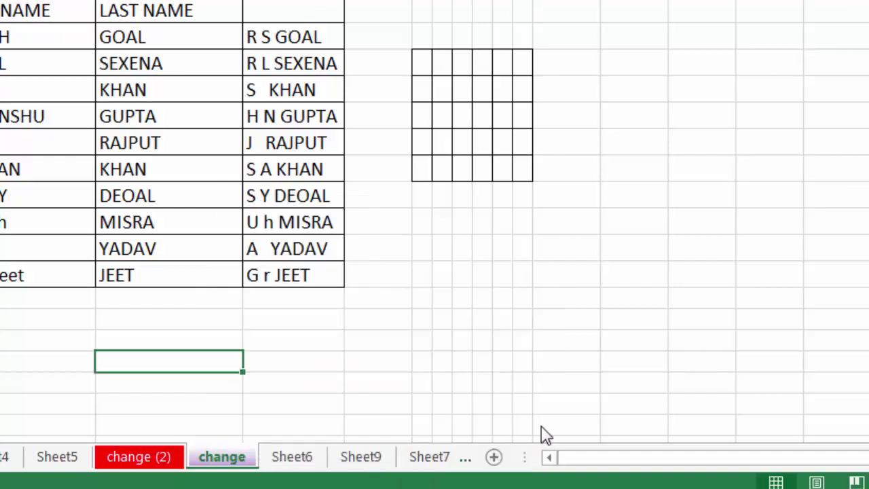
{"action": "left_click", "coordinate": [289, 427]}
{"action": "left_click", "coordinate": [288, 459]}
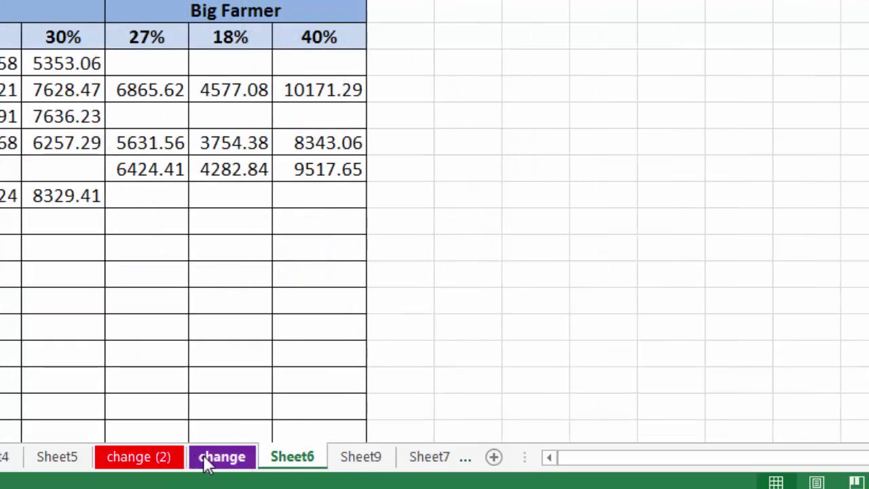
On the change sheet, open Format Cells for the empty column C cell below the table and examine the Number, Currency, Accounting, Date and Text categories.
{"action": "left_click", "coordinate": [209, 460]}
{"action": "left_click", "coordinate": [179, 321]}
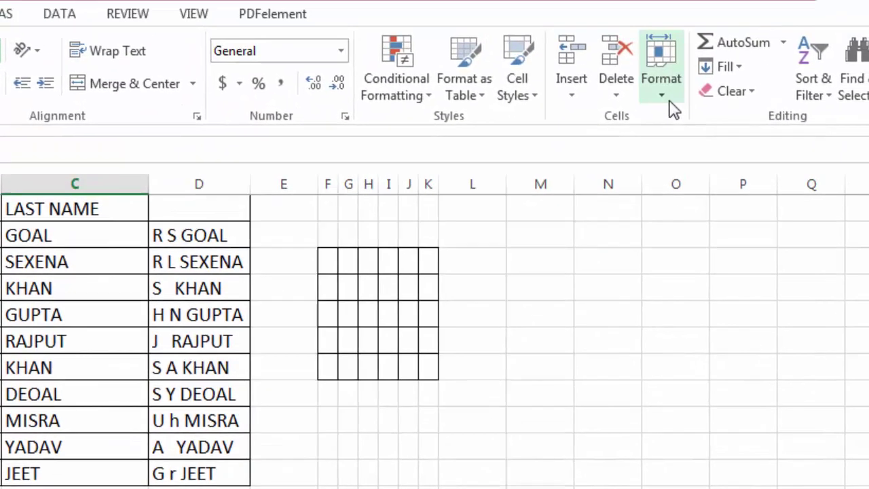
{"action": "left_click", "coordinate": [663, 87]}
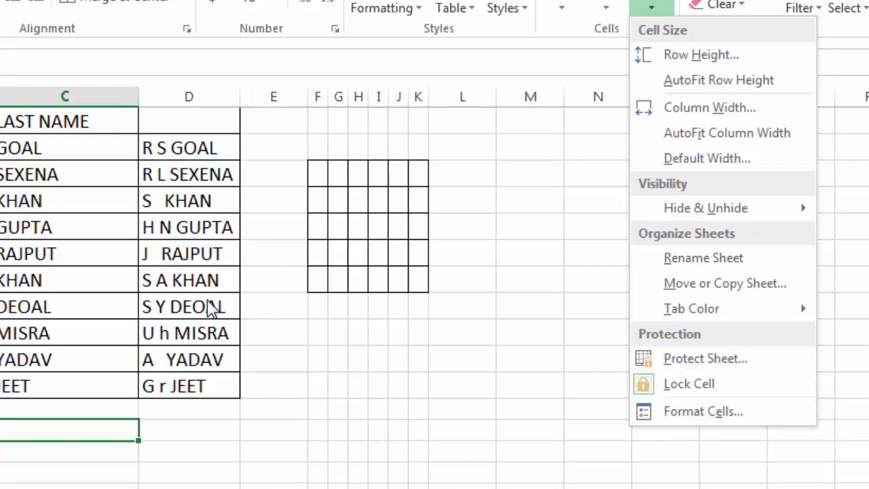
{"action": "left_click", "coordinate": [698, 413]}
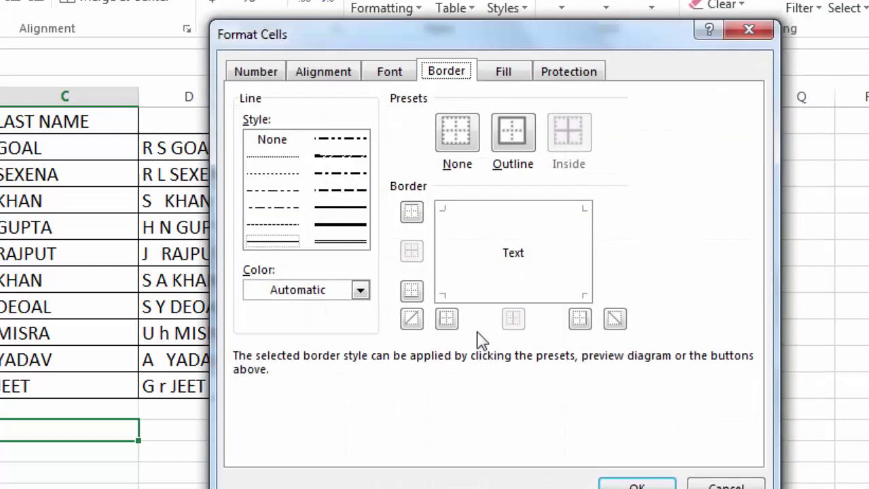
{"action": "left_click", "coordinate": [253, 78]}
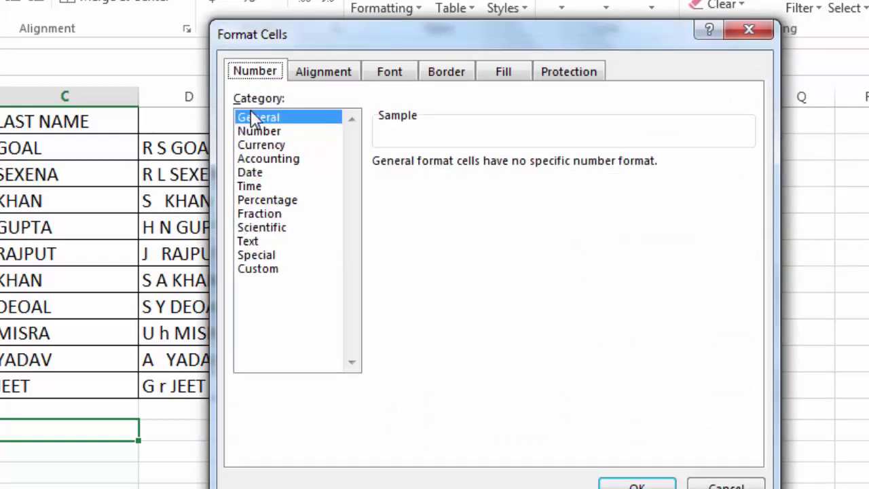
{"action": "left_click", "coordinate": [262, 133]}
{"action": "left_click", "coordinate": [261, 146]}
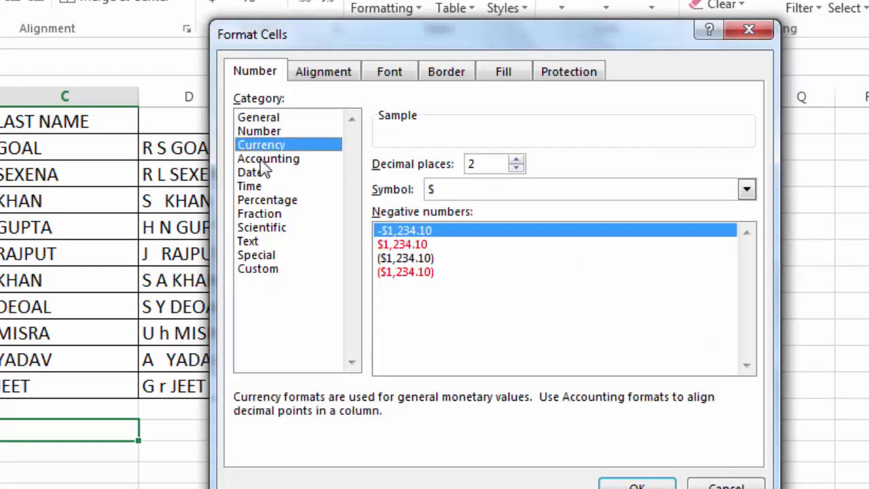
{"action": "left_click", "coordinate": [264, 159]}
{"action": "left_click", "coordinate": [256, 173]}
{"action": "left_click", "coordinate": [262, 242]}
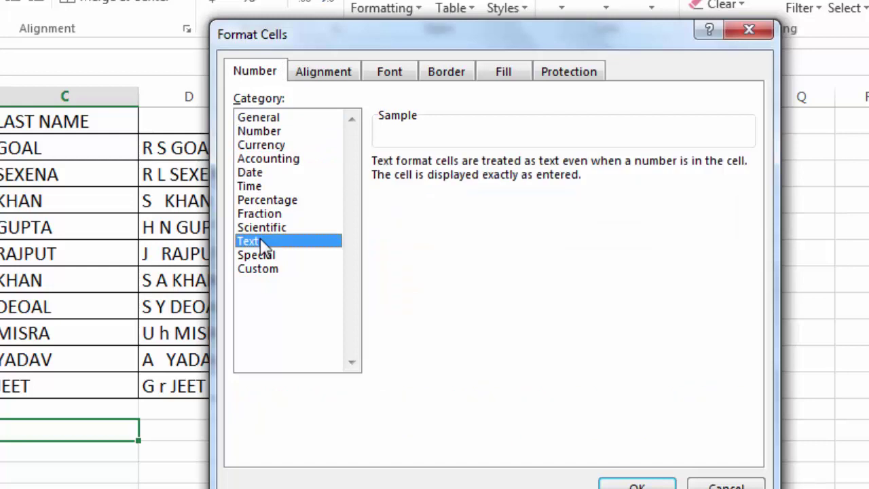
Review the Alignment, Font, Border, Fill and Protection settings in Format Cells, return to the number formats, and close without applying changes.
{"action": "left_click", "coordinate": [339, 76]}
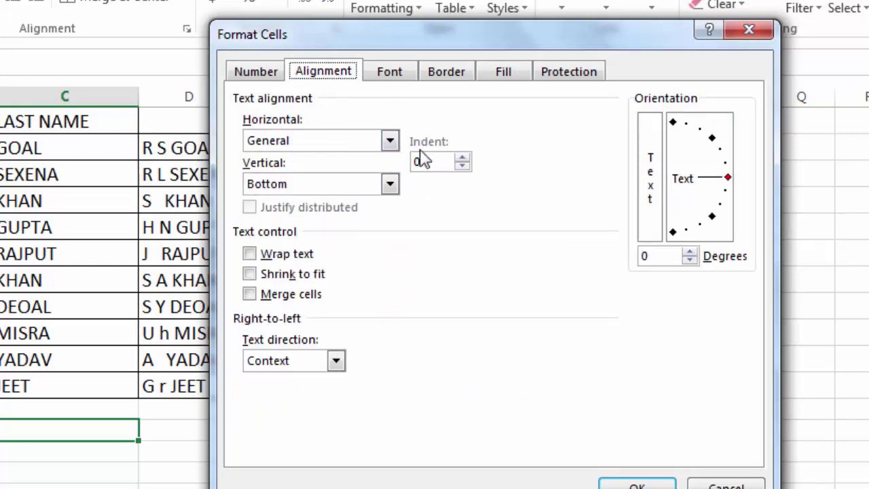
{"action": "left_click", "coordinate": [389, 72]}
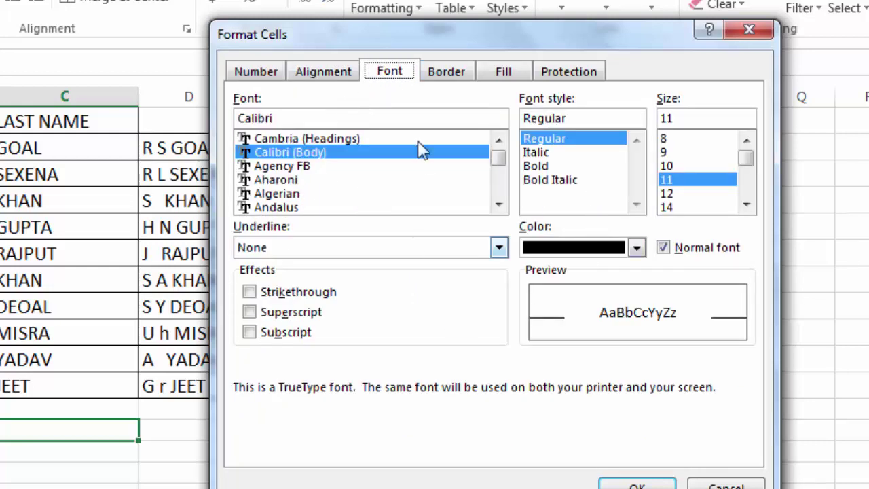
{"action": "left_click", "coordinate": [451, 85]}
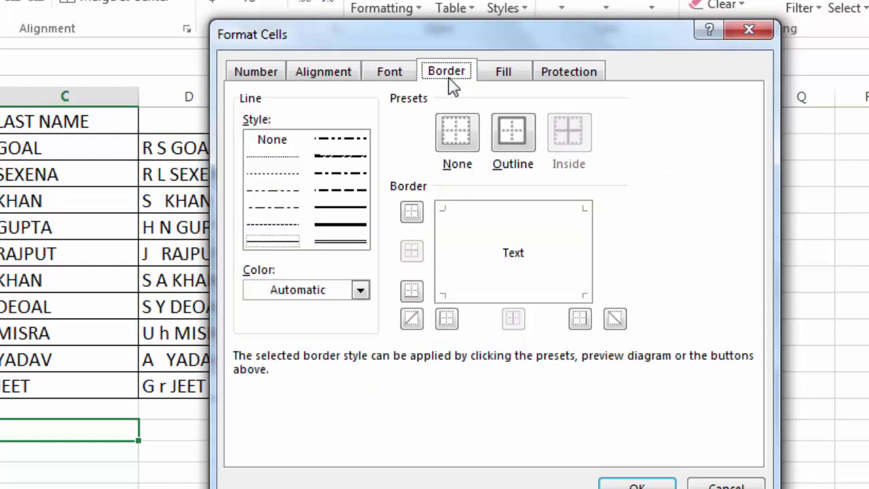
{"action": "left_click", "coordinate": [501, 79]}
{"action": "left_click", "coordinate": [560, 76]}
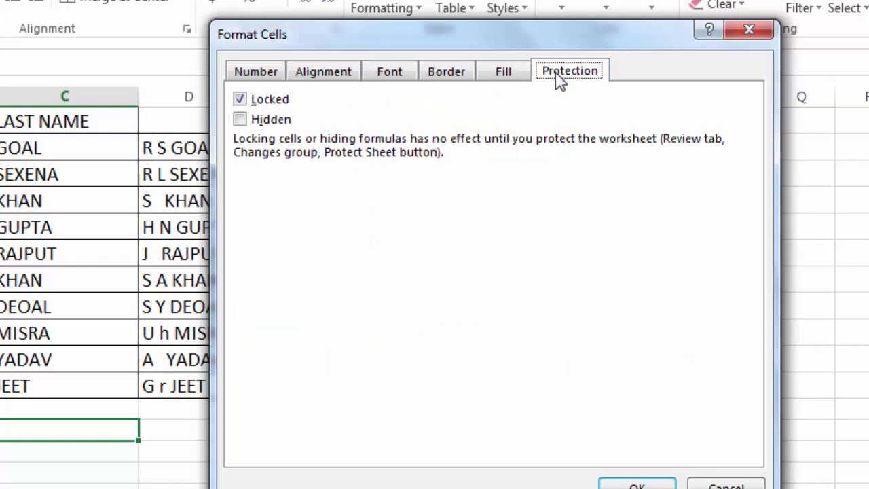
{"action": "left_click", "coordinate": [503, 79]}
{"action": "left_click", "coordinate": [449, 82]}
{"action": "left_click", "coordinate": [386, 83]}
{"action": "left_click", "coordinate": [324, 80]}
{"action": "left_click", "coordinate": [258, 76]}
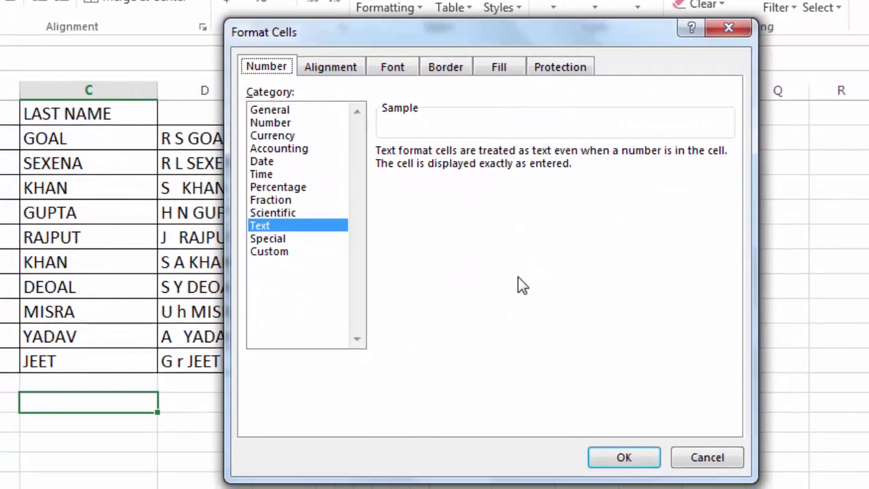
{"action": "left_click", "coordinate": [710, 457]}
Insert three blank worksheets between the change (2) and change sheets.
{"action": "left_click", "coordinate": [289, 331]}
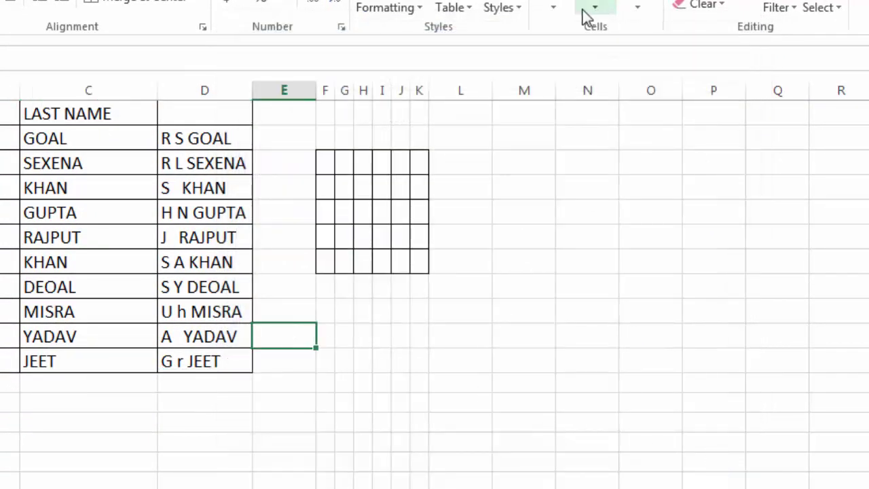
{"action": "left_click", "coordinate": [554, 10]}
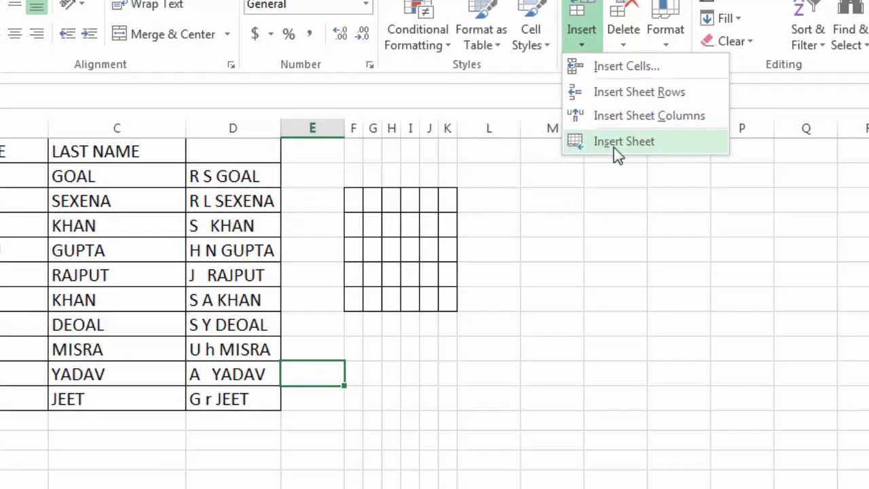
{"action": "left_click", "coordinate": [615, 149]}
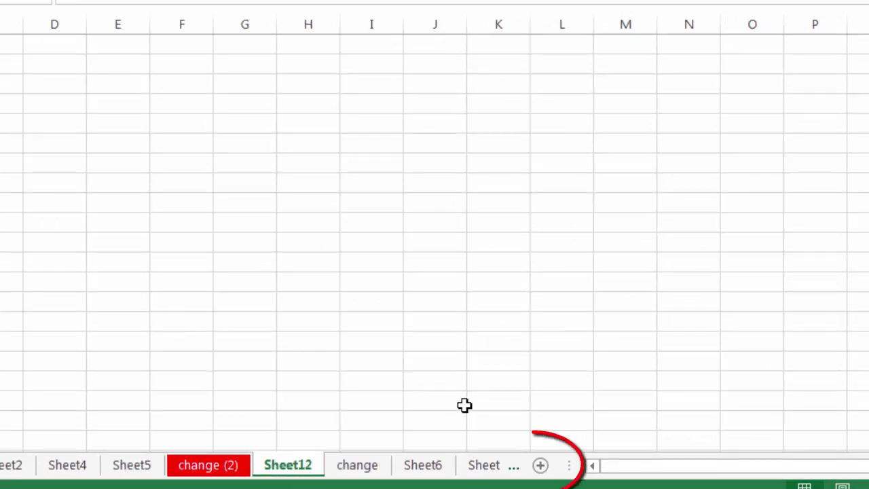
{"action": "left_click", "coordinate": [541, 466]}
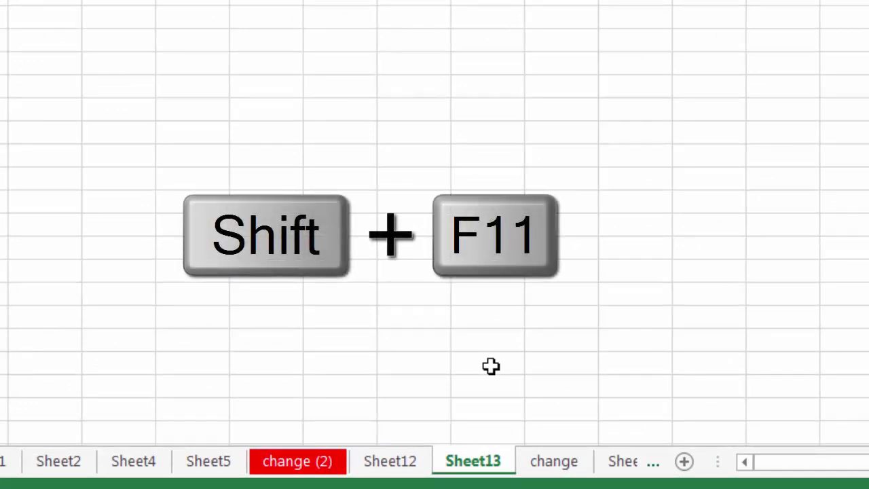
{"action": "key", "text": "shift+F11"}
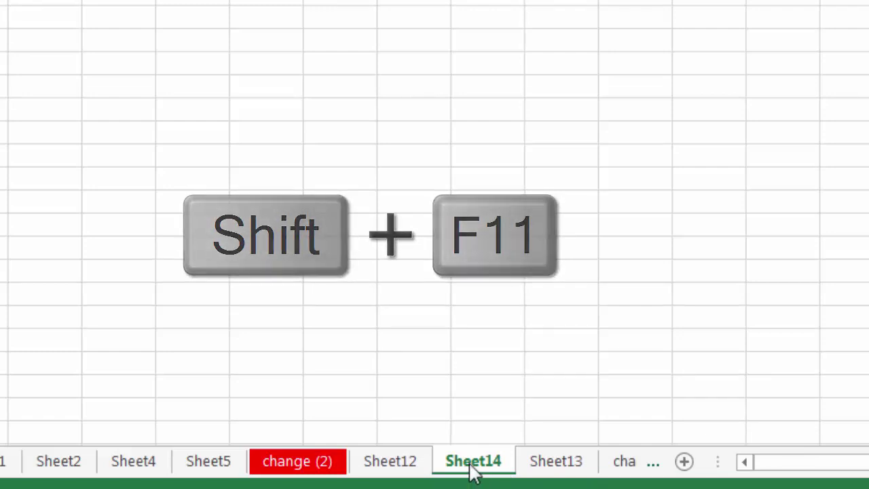
{"action": "left_click", "coordinate": [477, 386]}
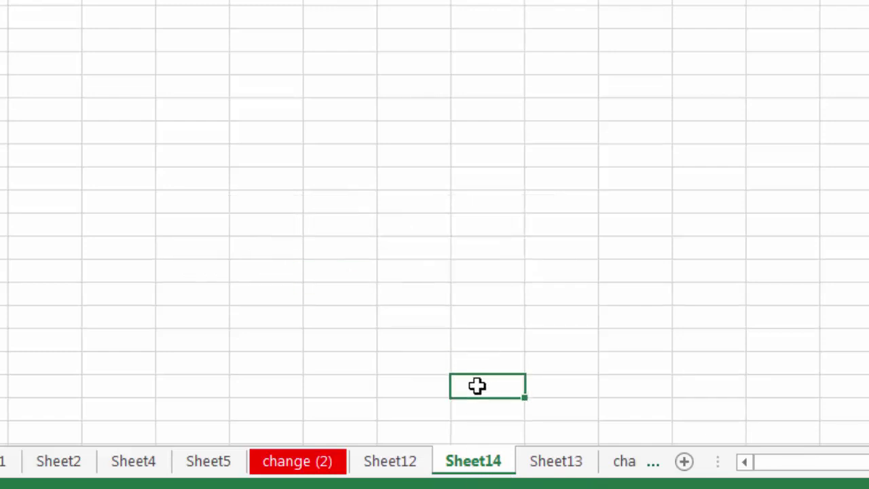